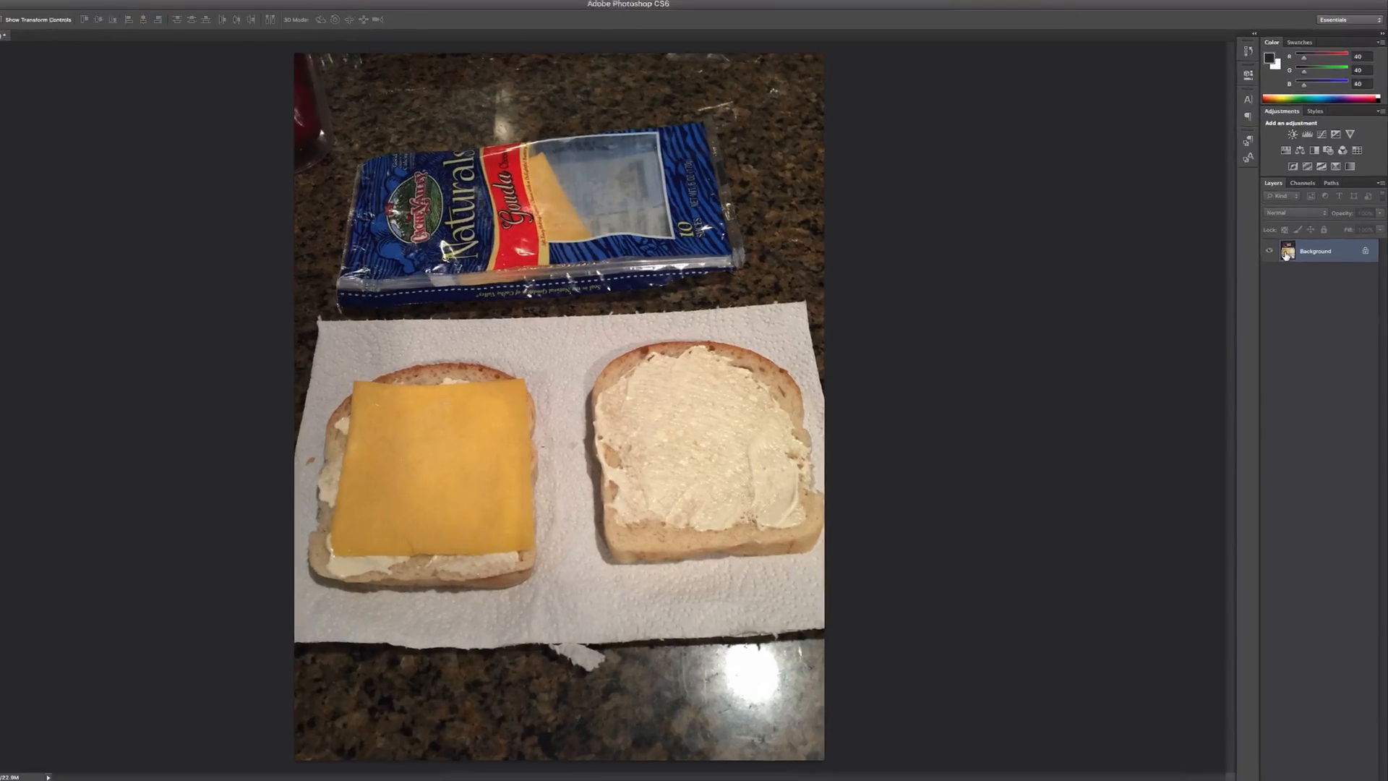
- Duplicate the Background layer under the default name and make the copy the active layer
right_click(1294, 249)
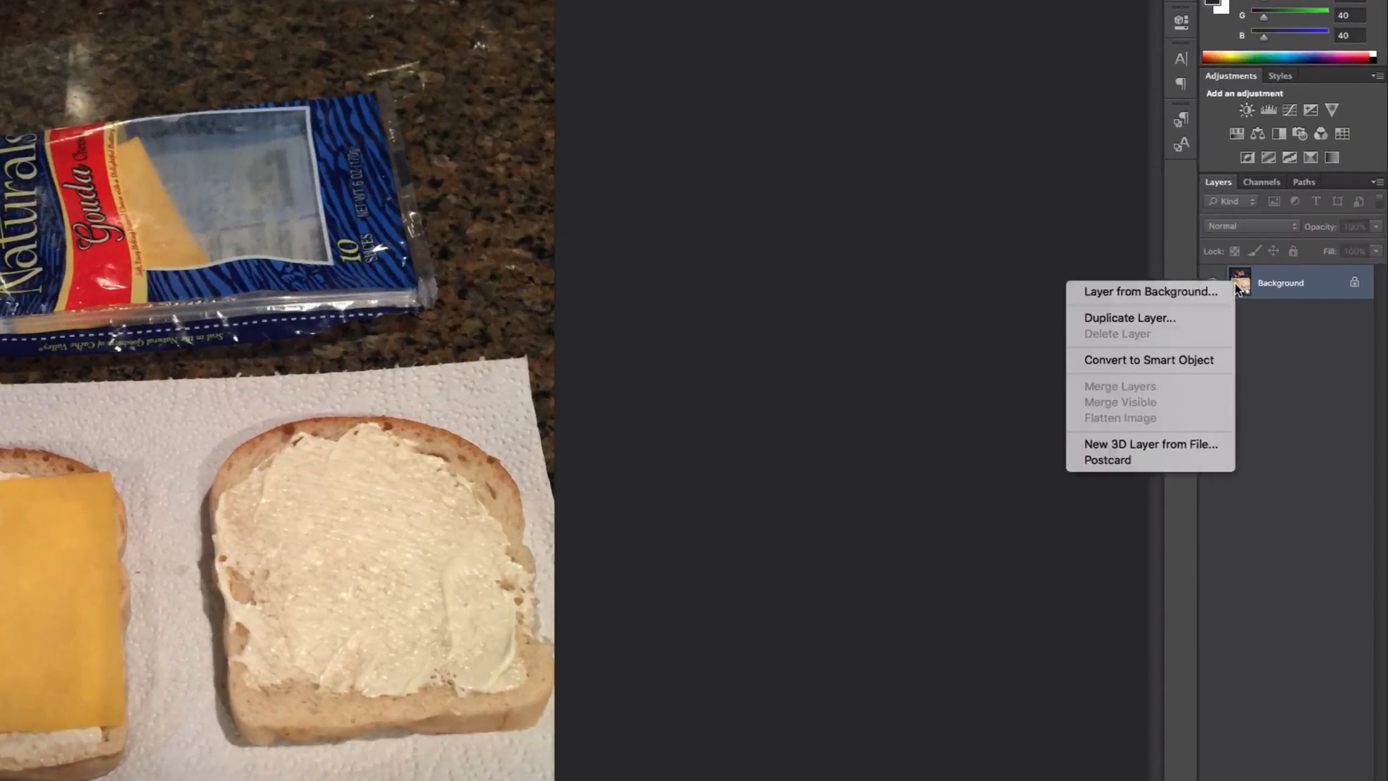
click(1204, 317)
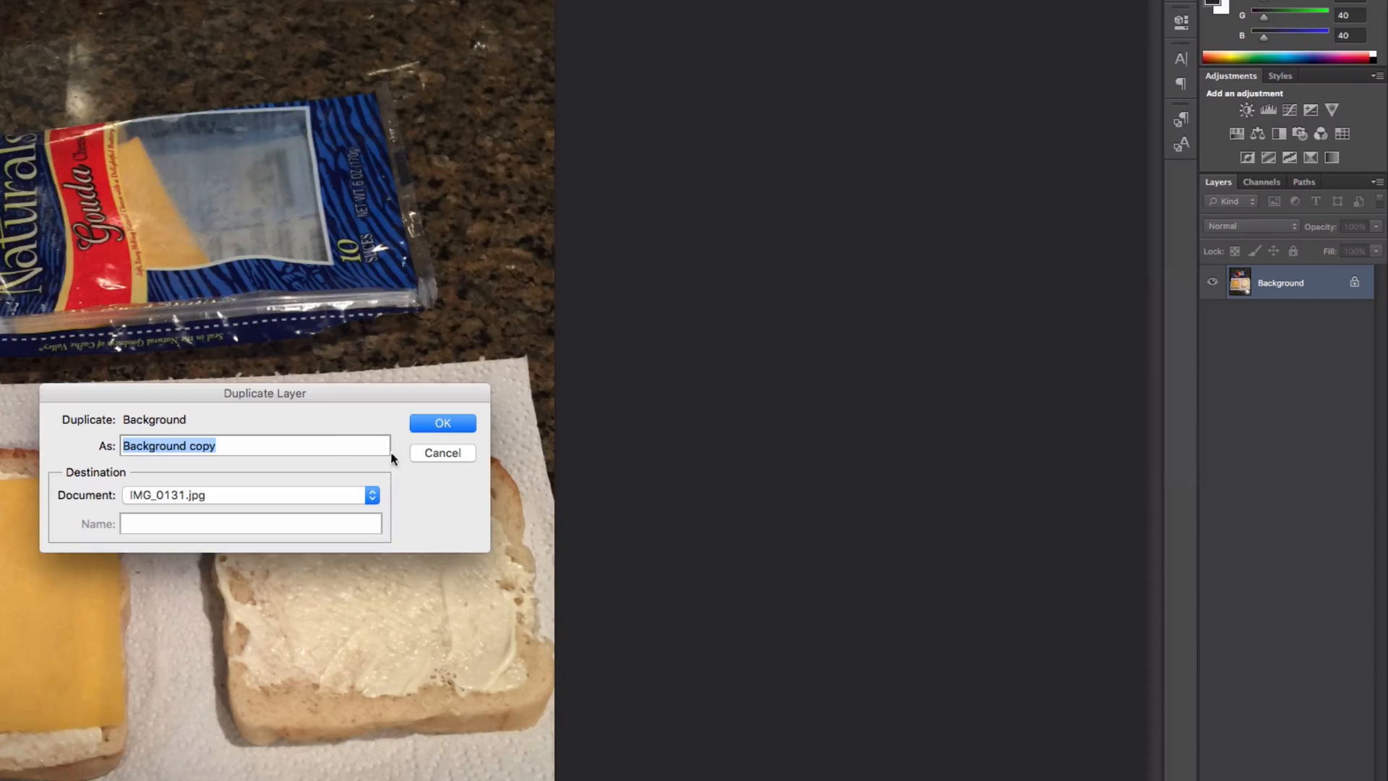
click(434, 424)
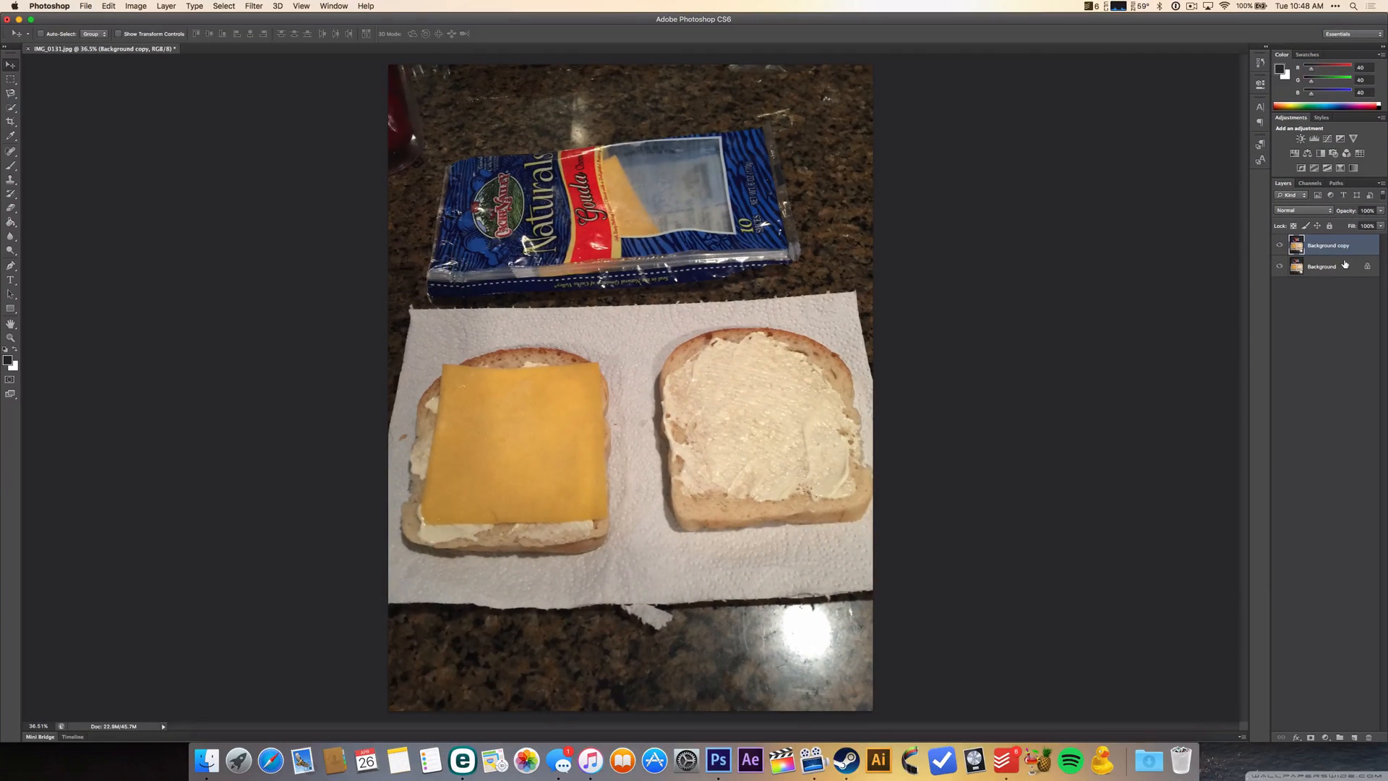
click(1326, 271)
click(1326, 250)
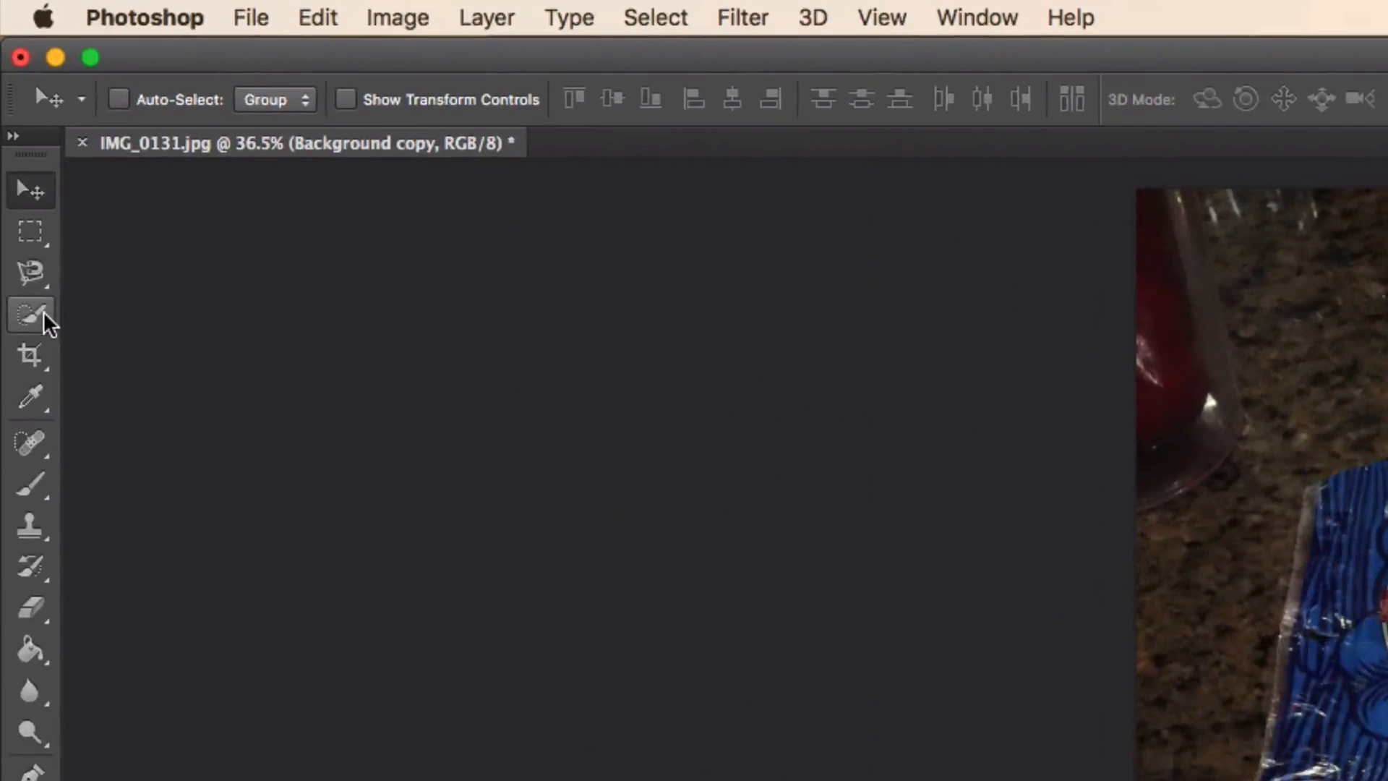
- Select the whole cheese-topped bread slice with the Quick Selection Tool
click(13, 109)
click(43, 323)
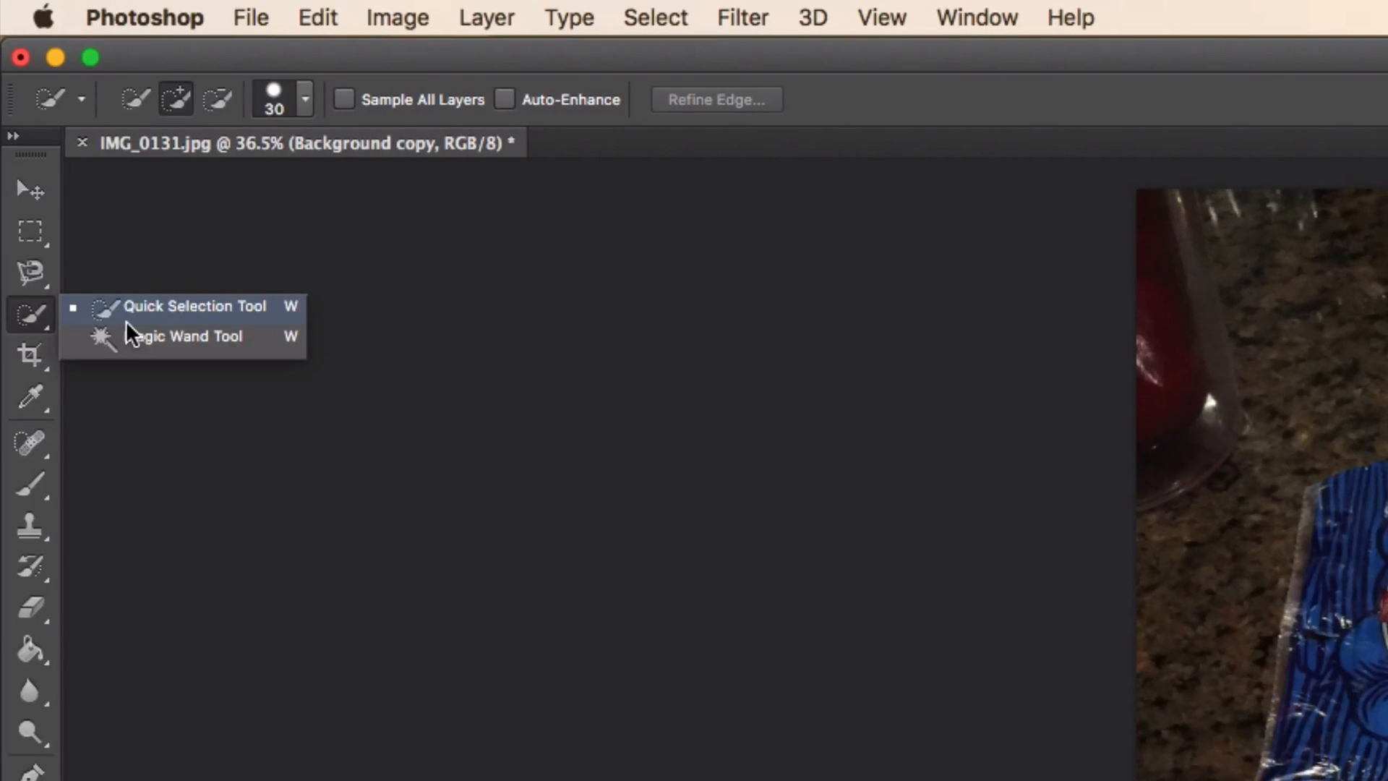
click(29, 316)
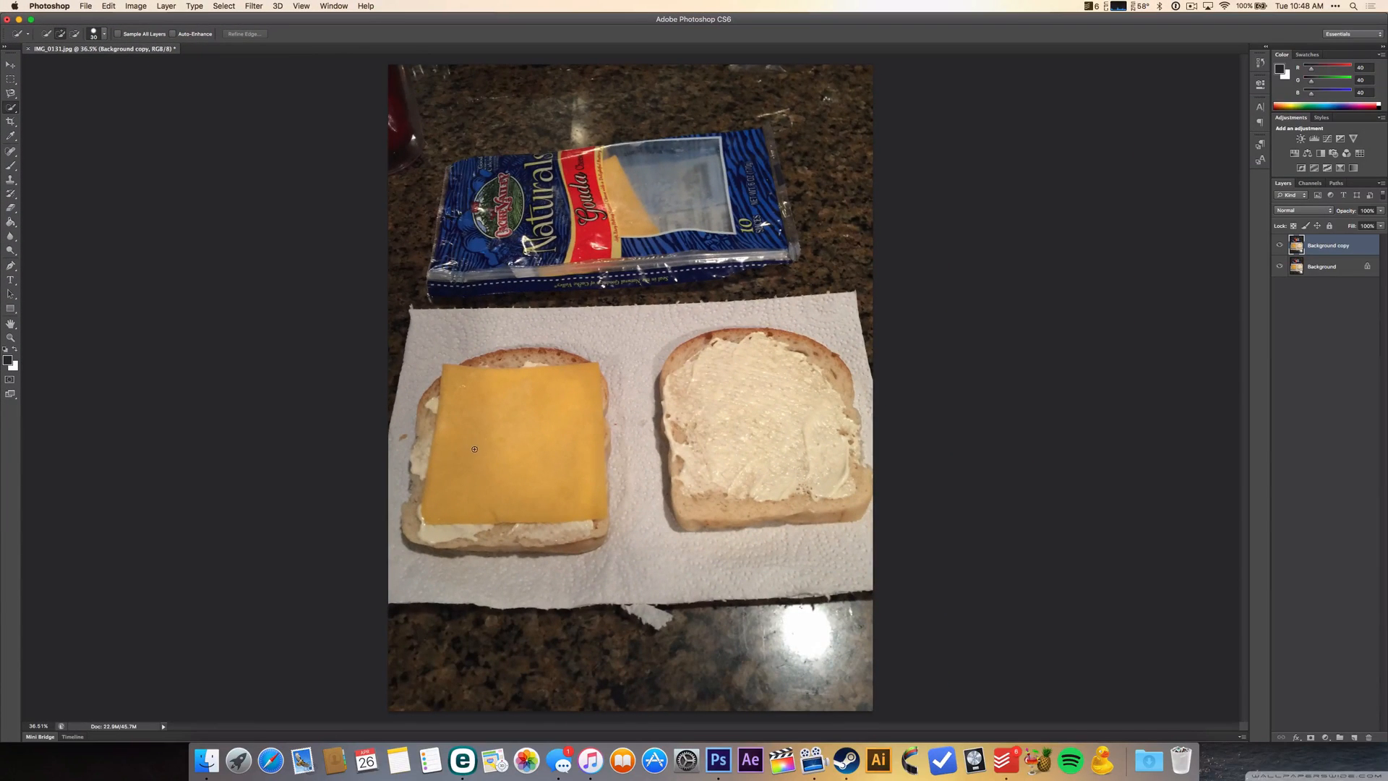
scroll(420, 446, up, 3)
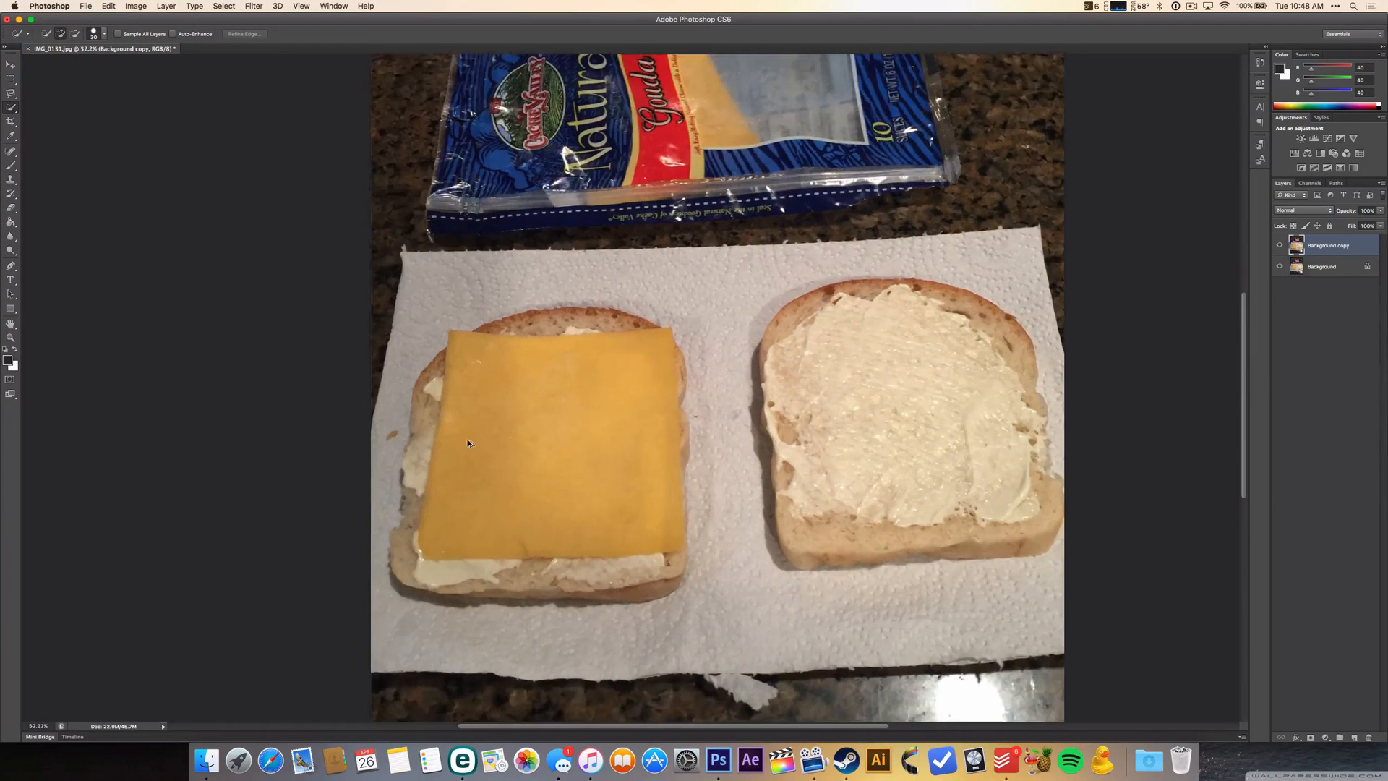
scroll(484, 398, down, 1)
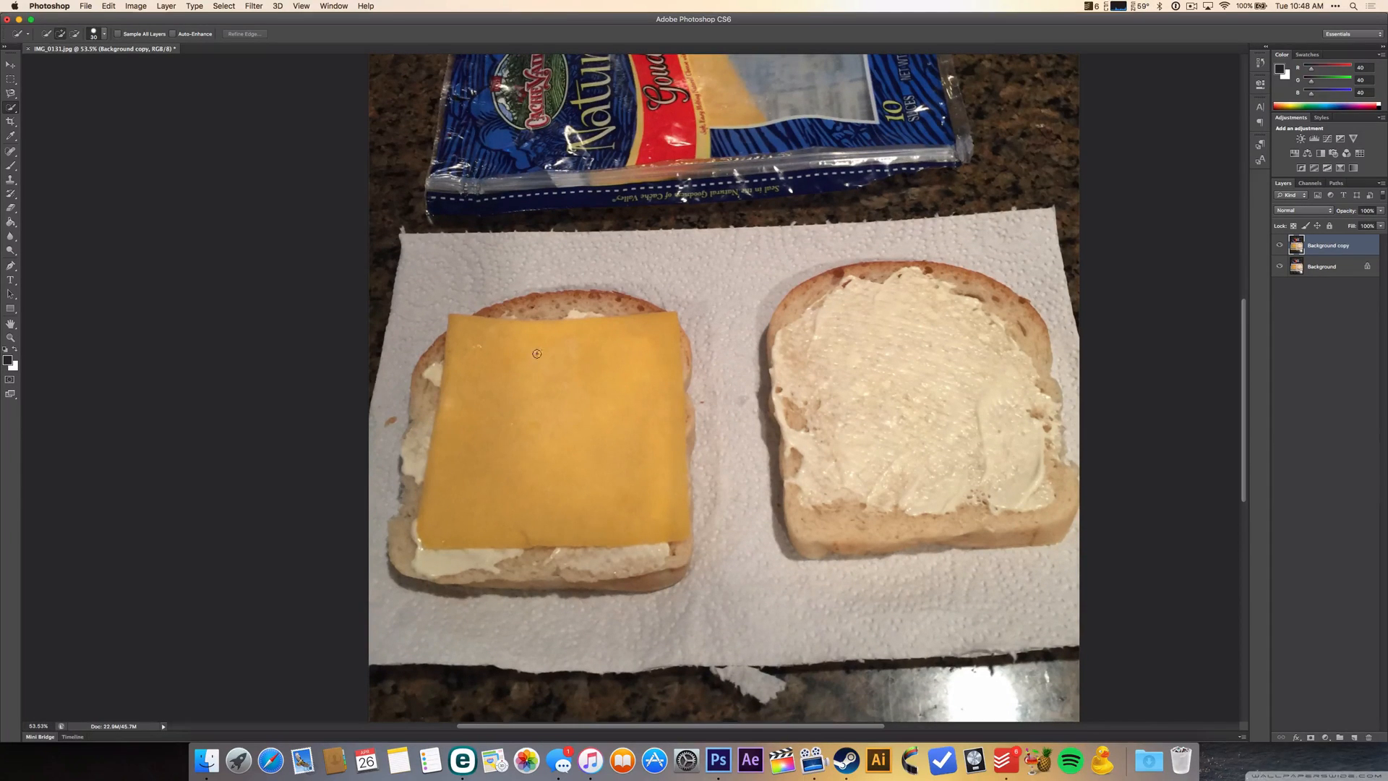
scroll(513, 360, down, 1)
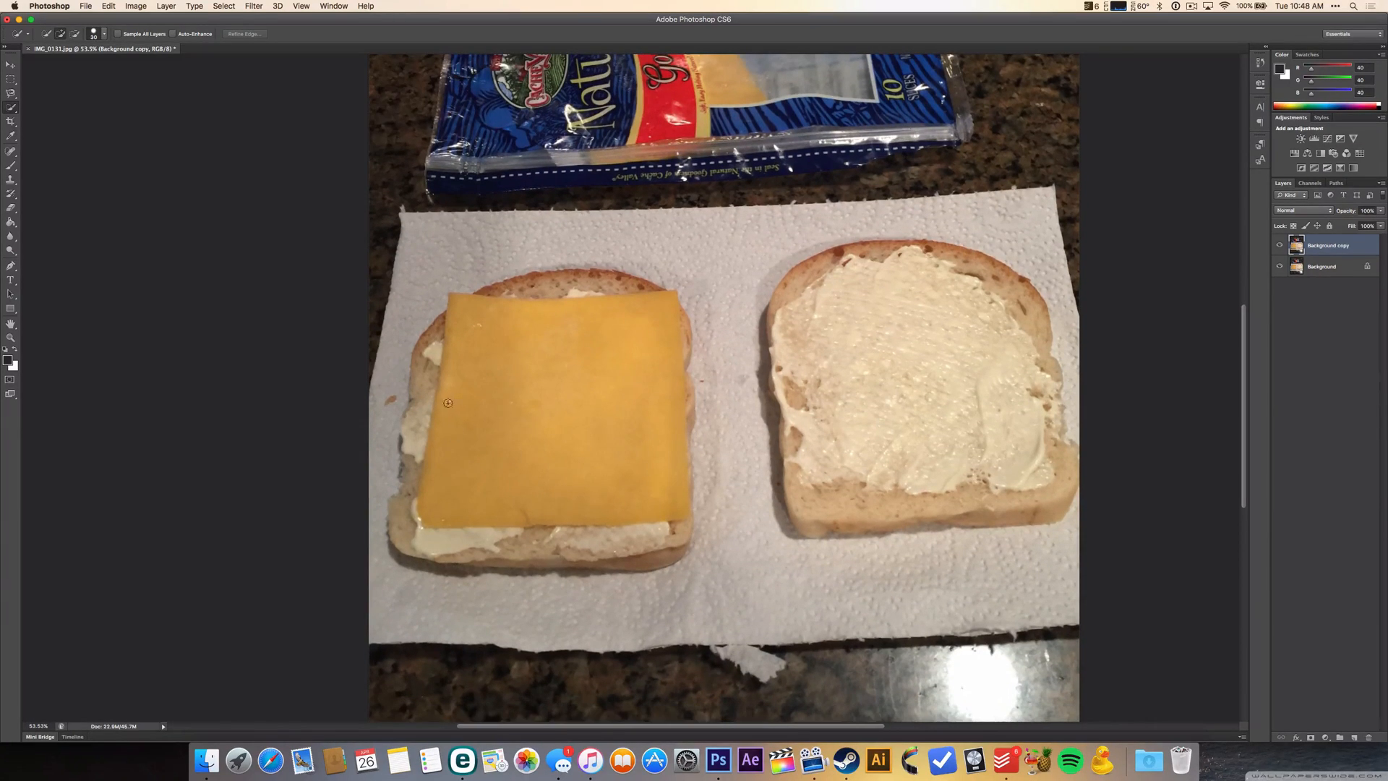
scroll(434, 423, up, 2)
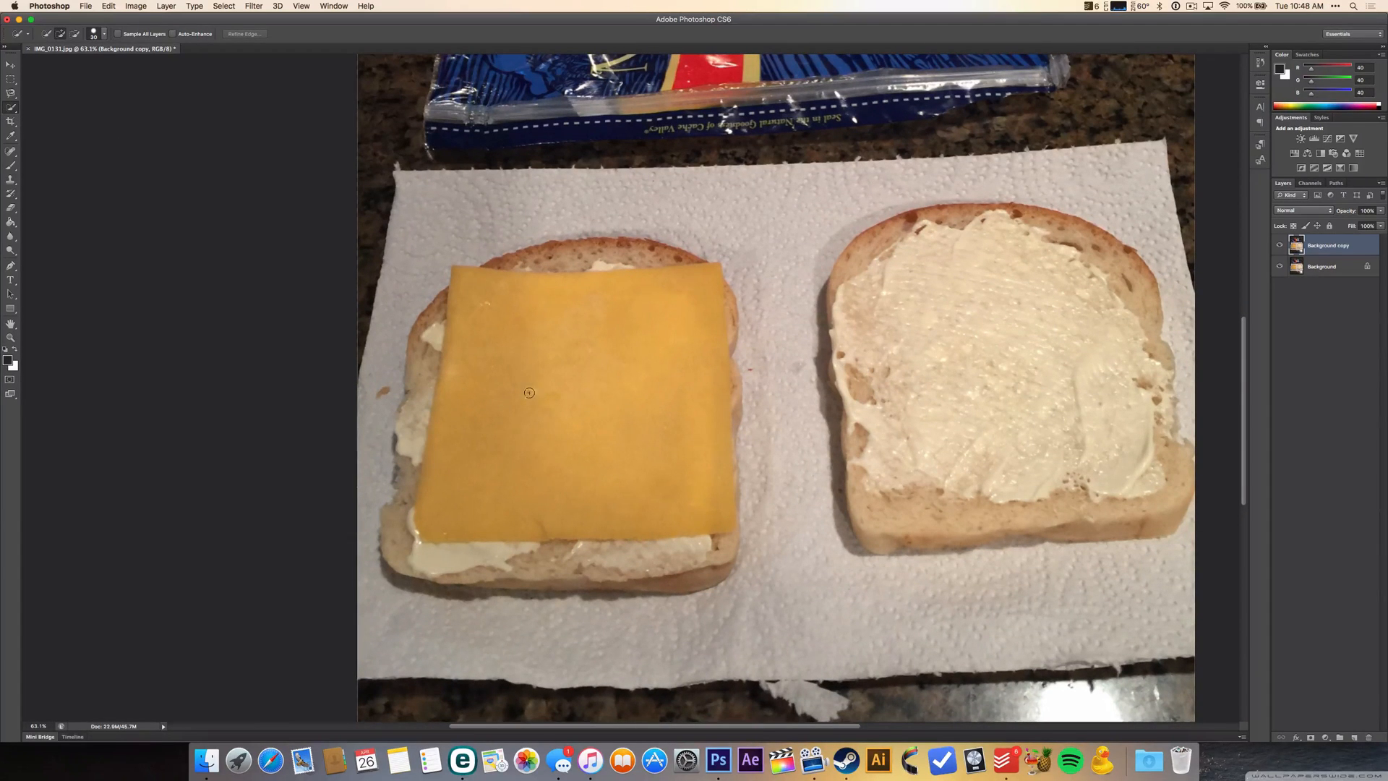
mouse_move(541, 386)
mouse_down()
mouse_move(608, 416)
mouse_move(591, 454)
mouse_move(498, 444)
mouse_up()
click(568, 560)
scroll(454, 338, up, 5)
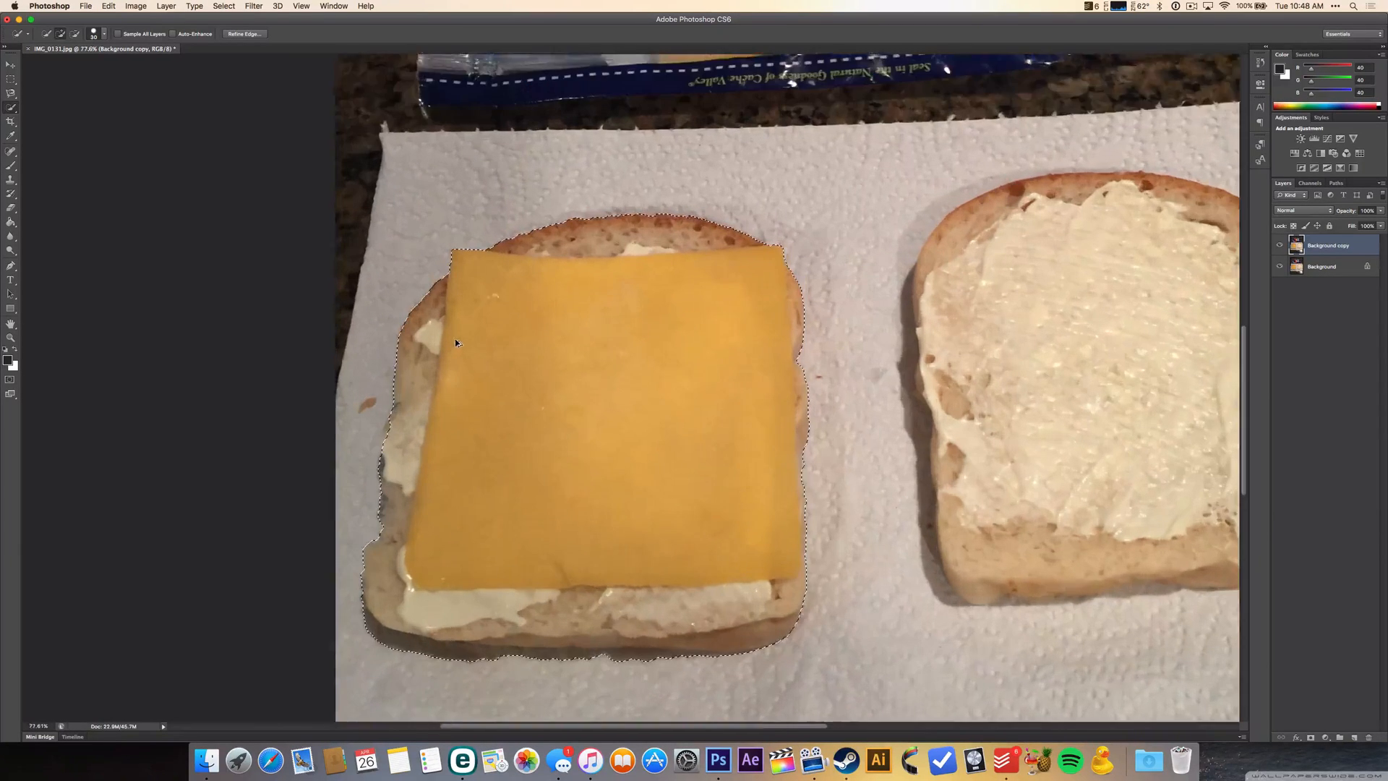
scroll(473, 336, down, 2)
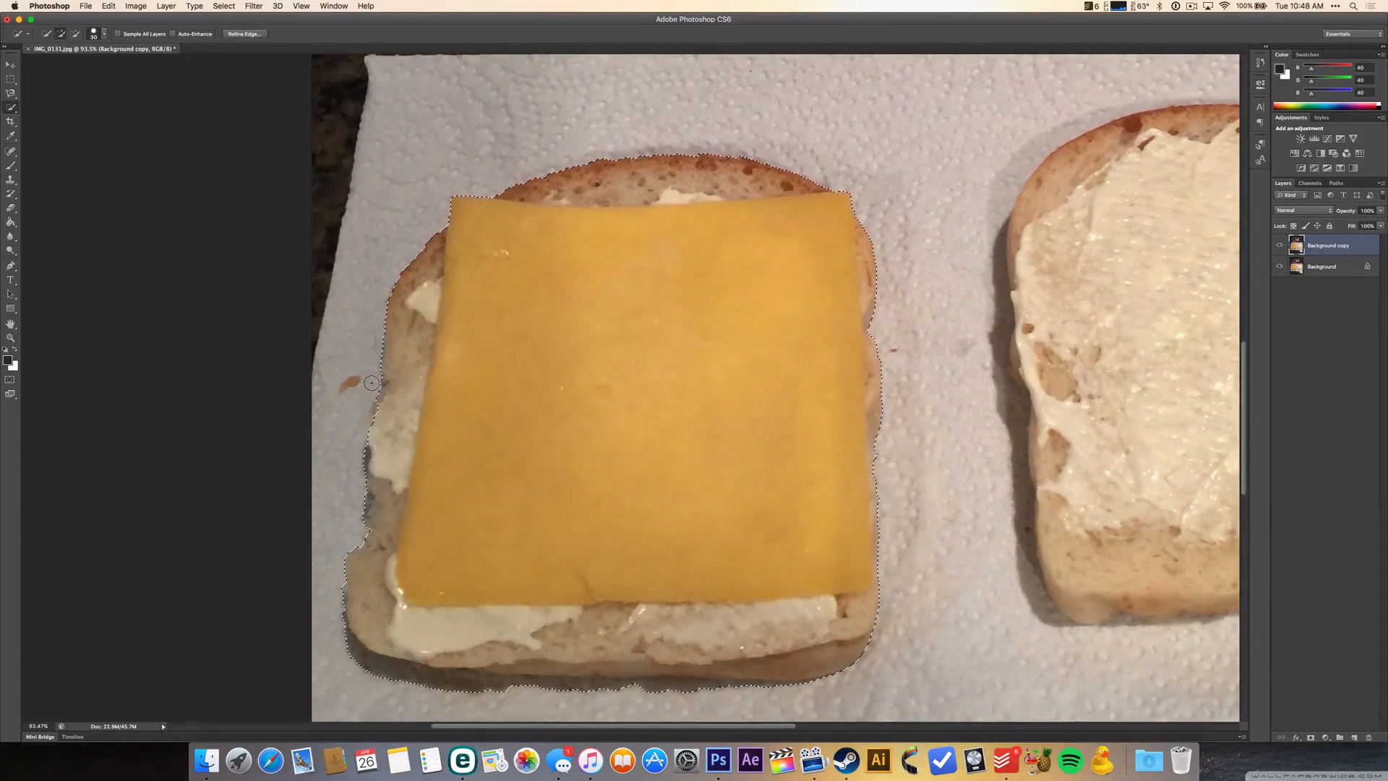
- Add the paper towel area beside the cheese-topped slice to the selection and subtract it again
click(369, 378)
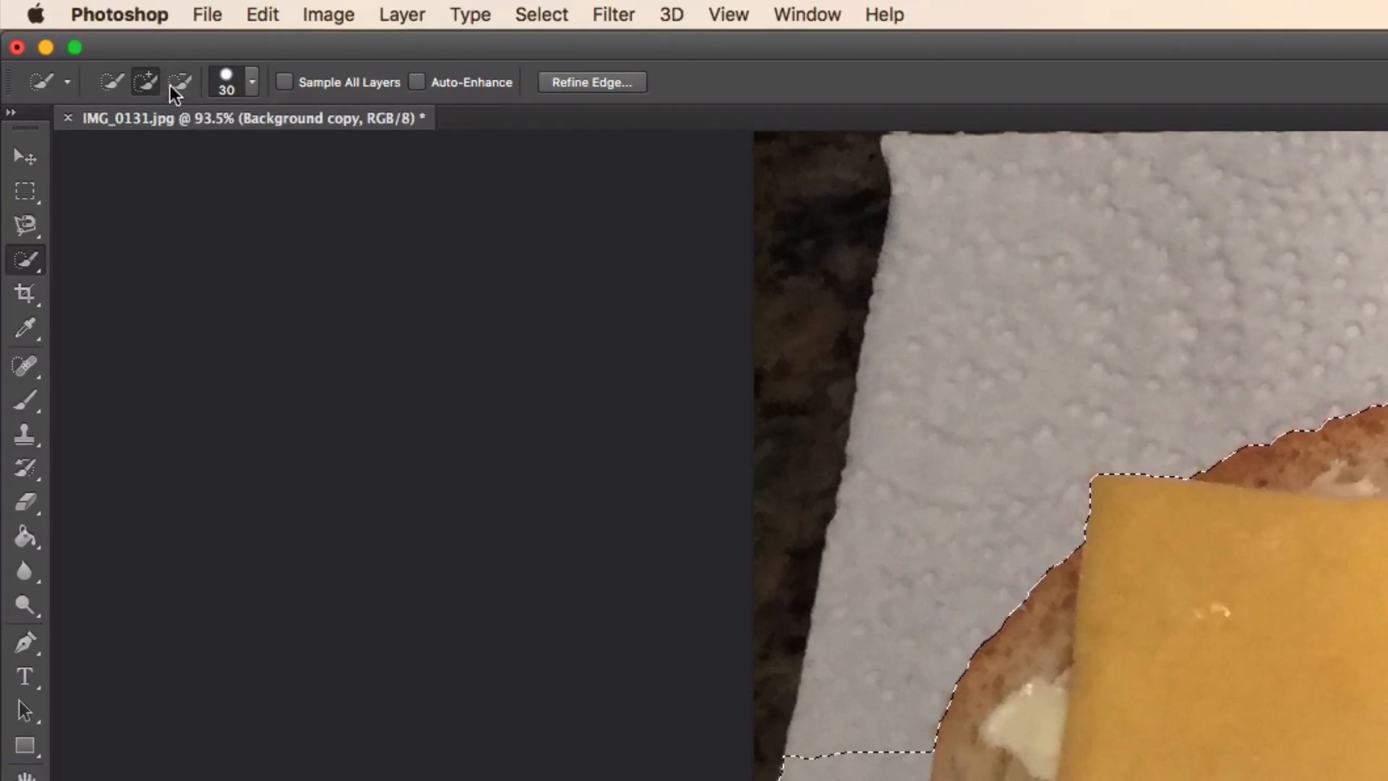
click(174, 84)
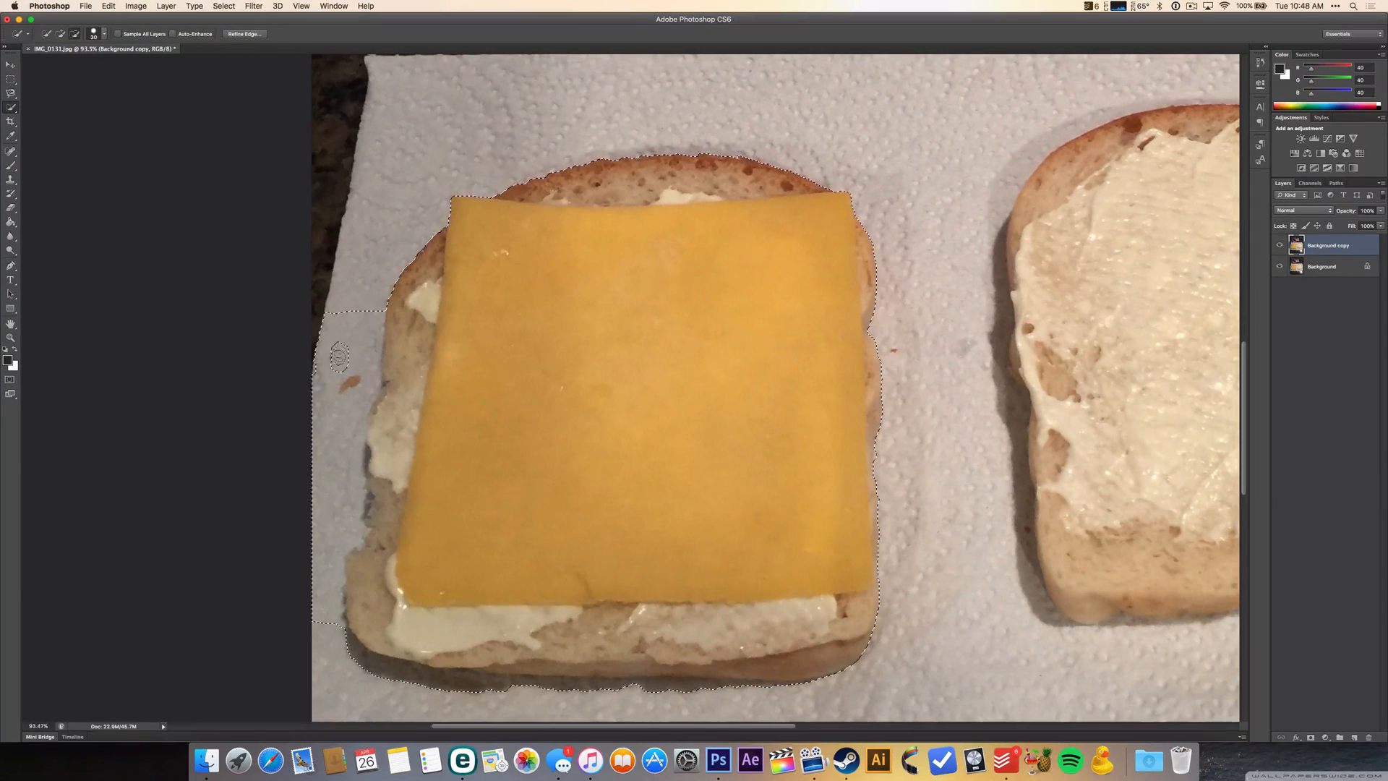
click(323, 384)
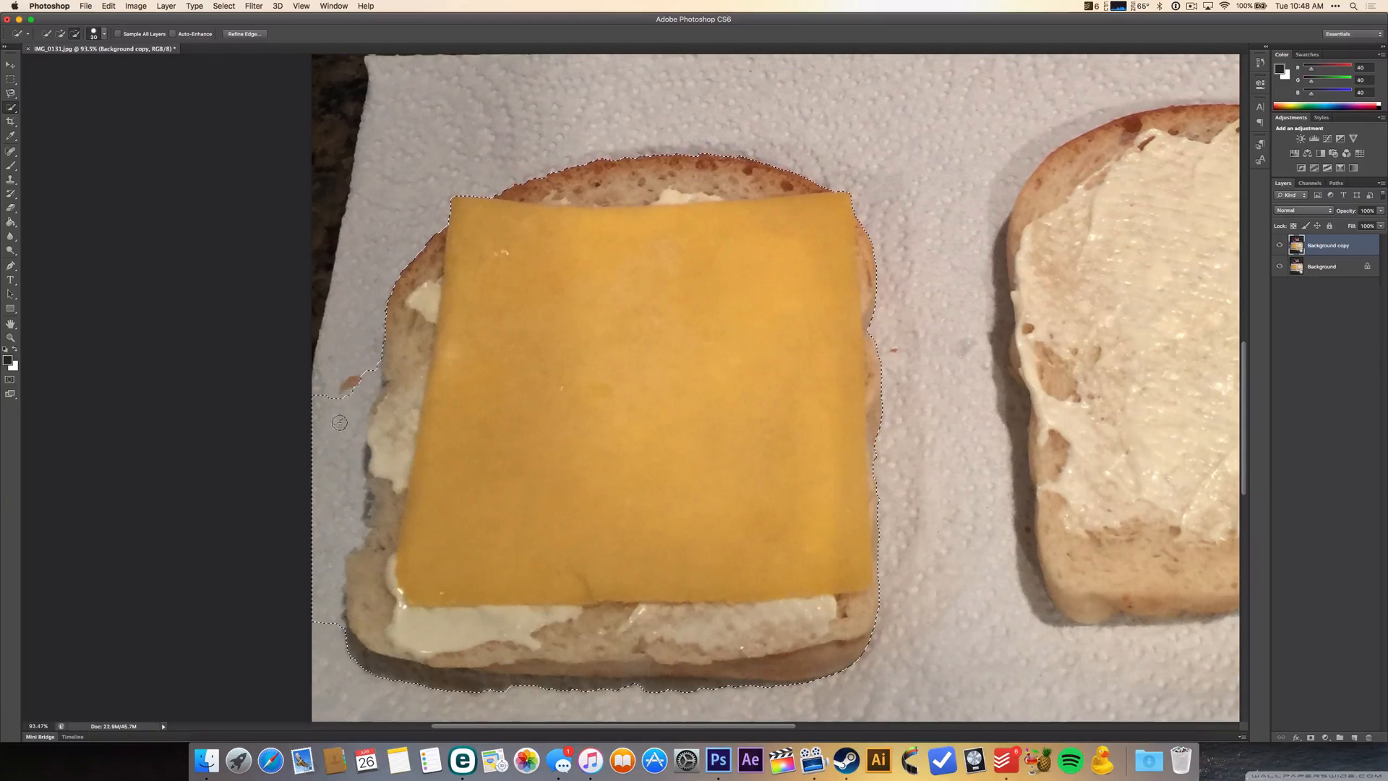
click(328, 495)
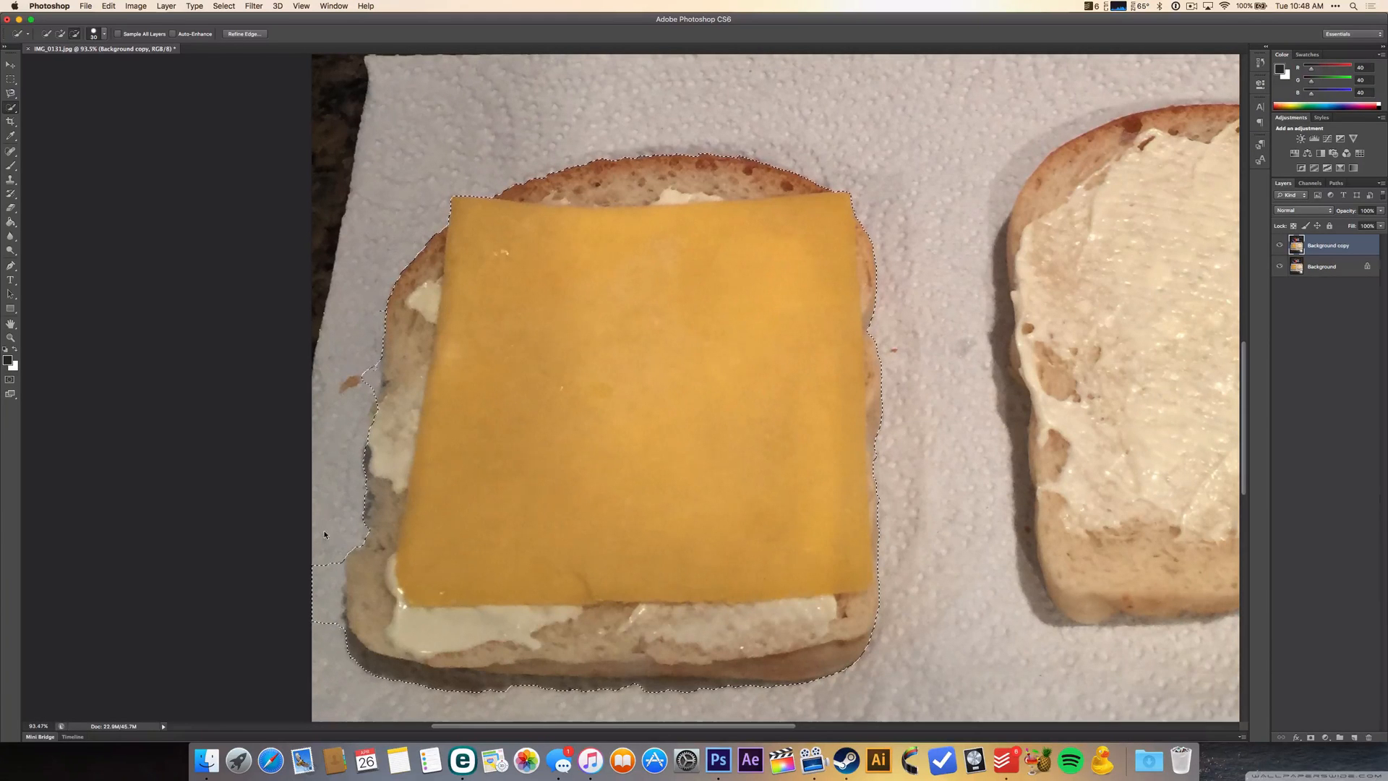
click(329, 611)
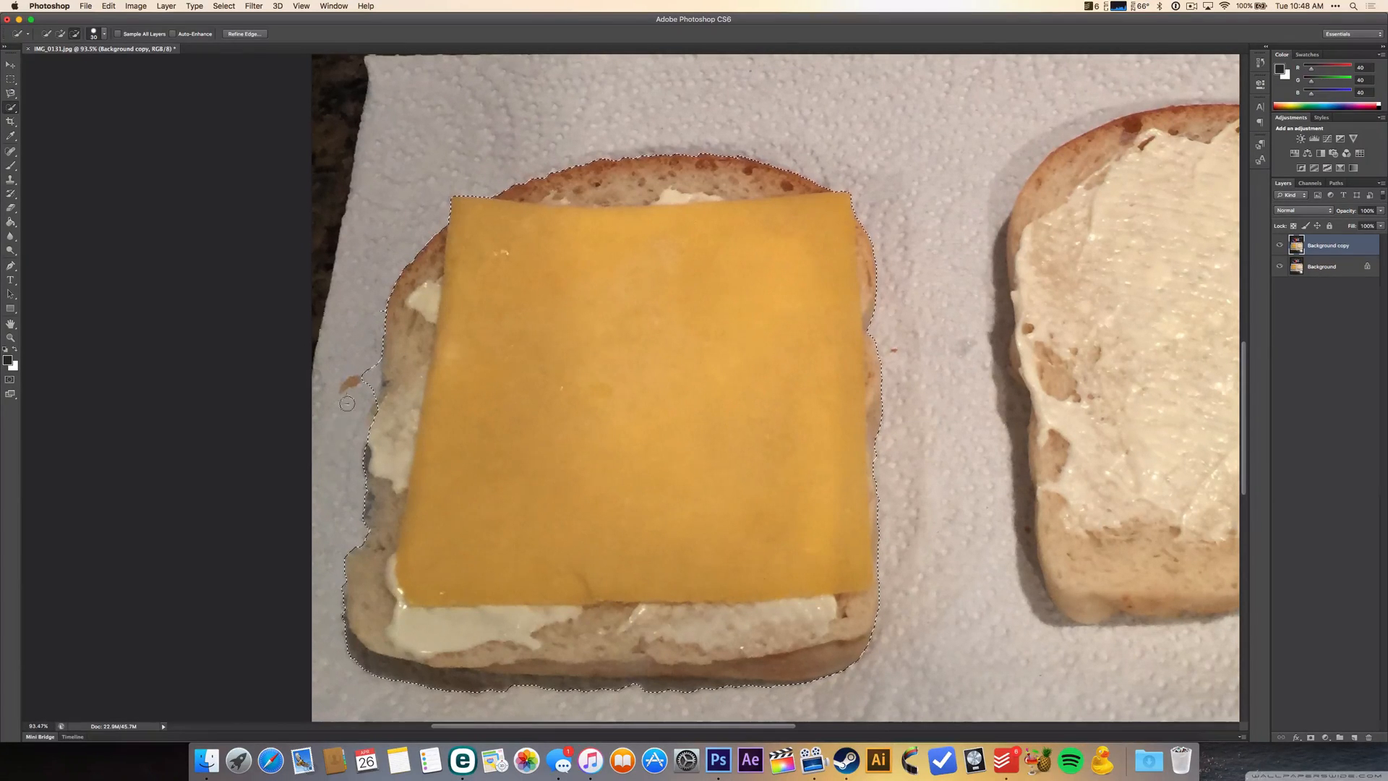
click(360, 381)
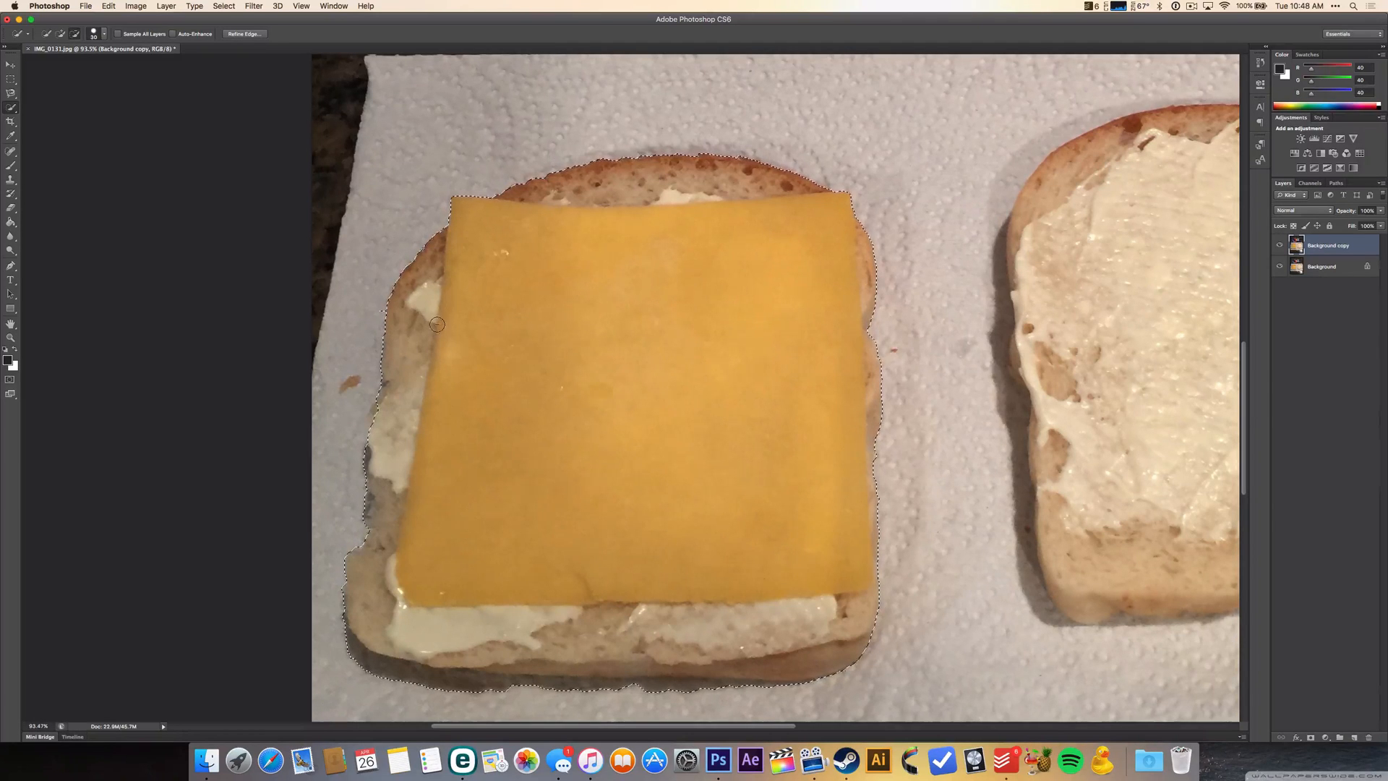
click(62, 35)
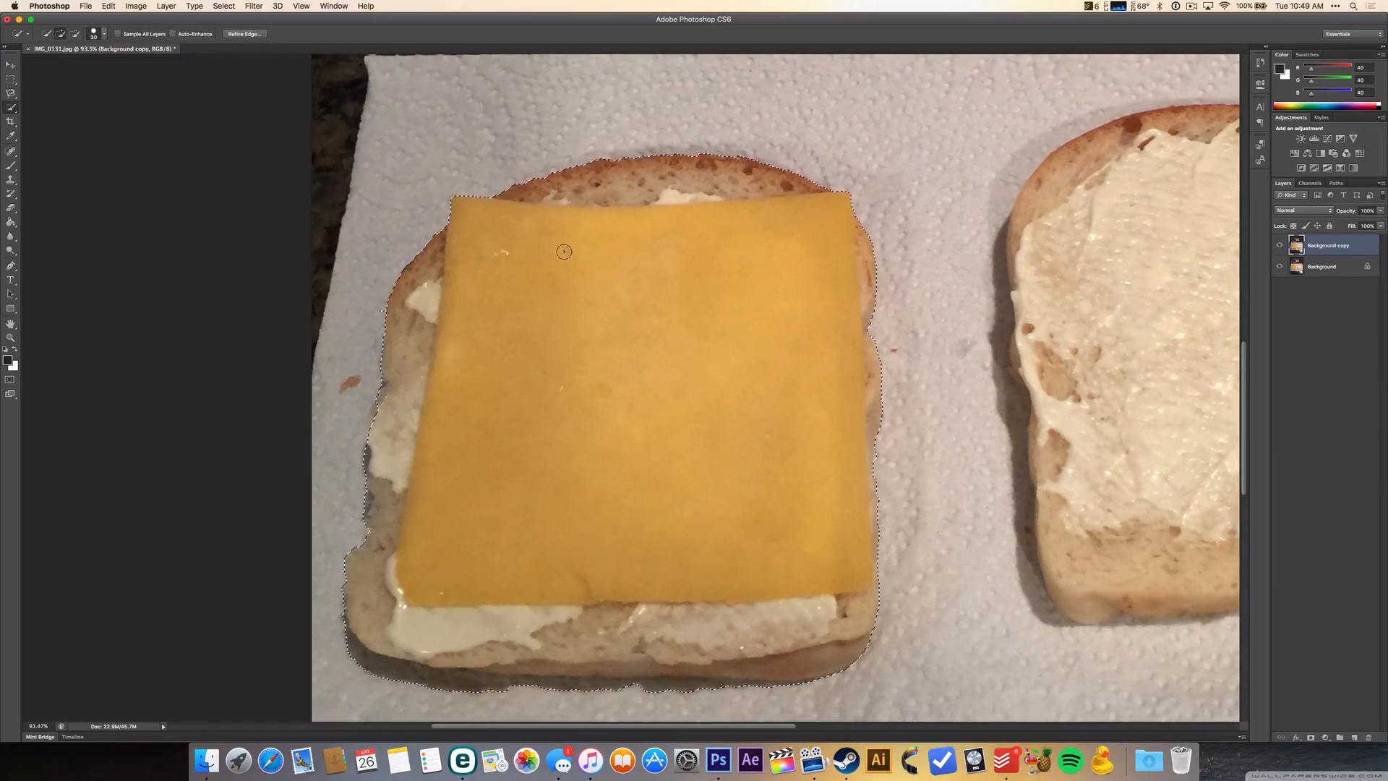
scroll(556, 284, down, 3)
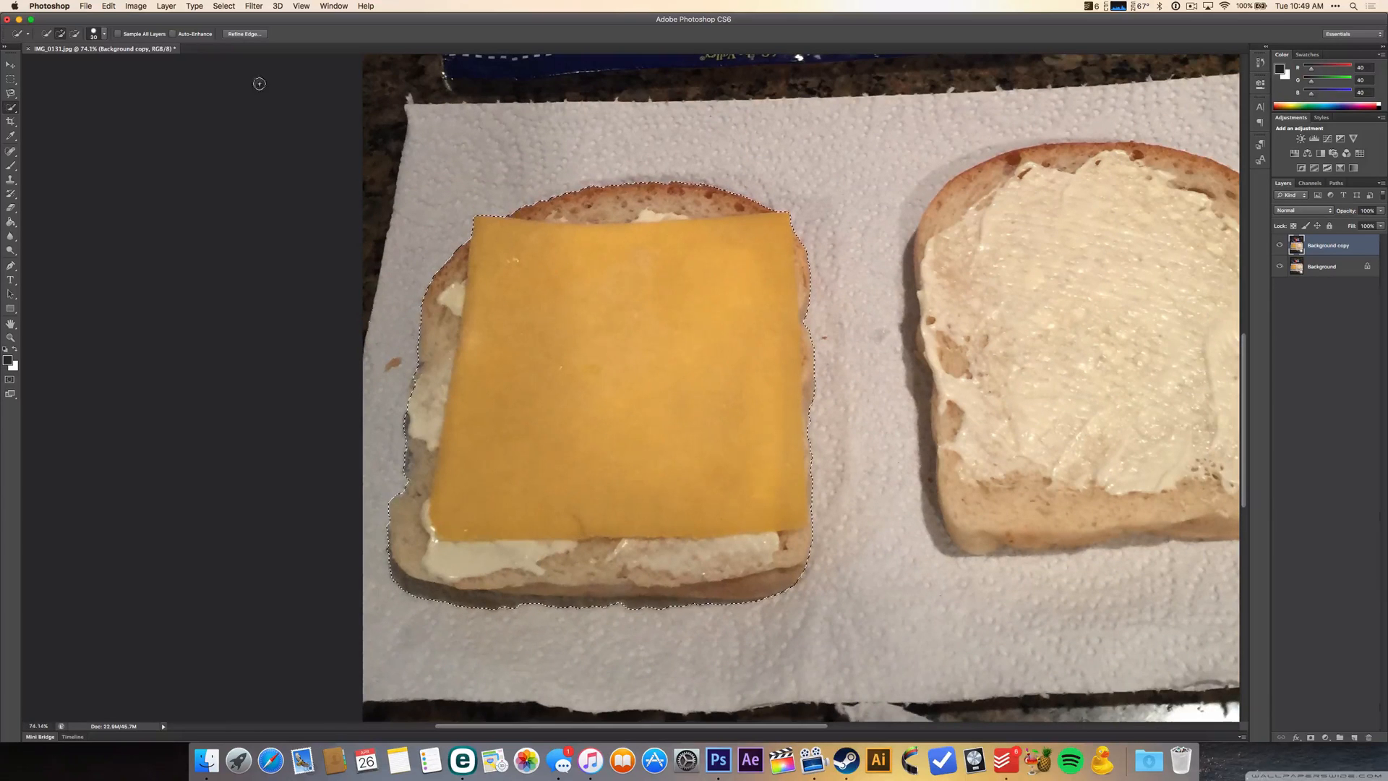
click(242, 34)
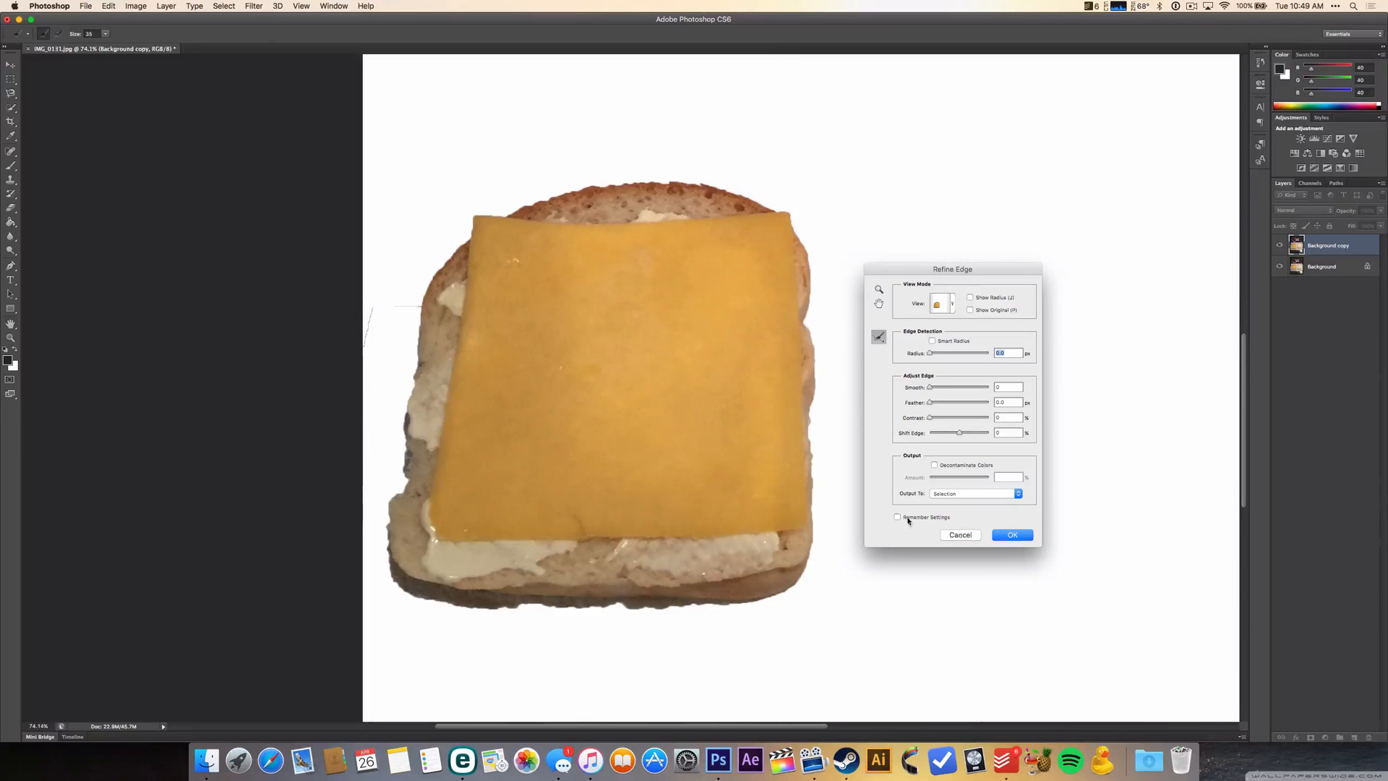
click(960, 534)
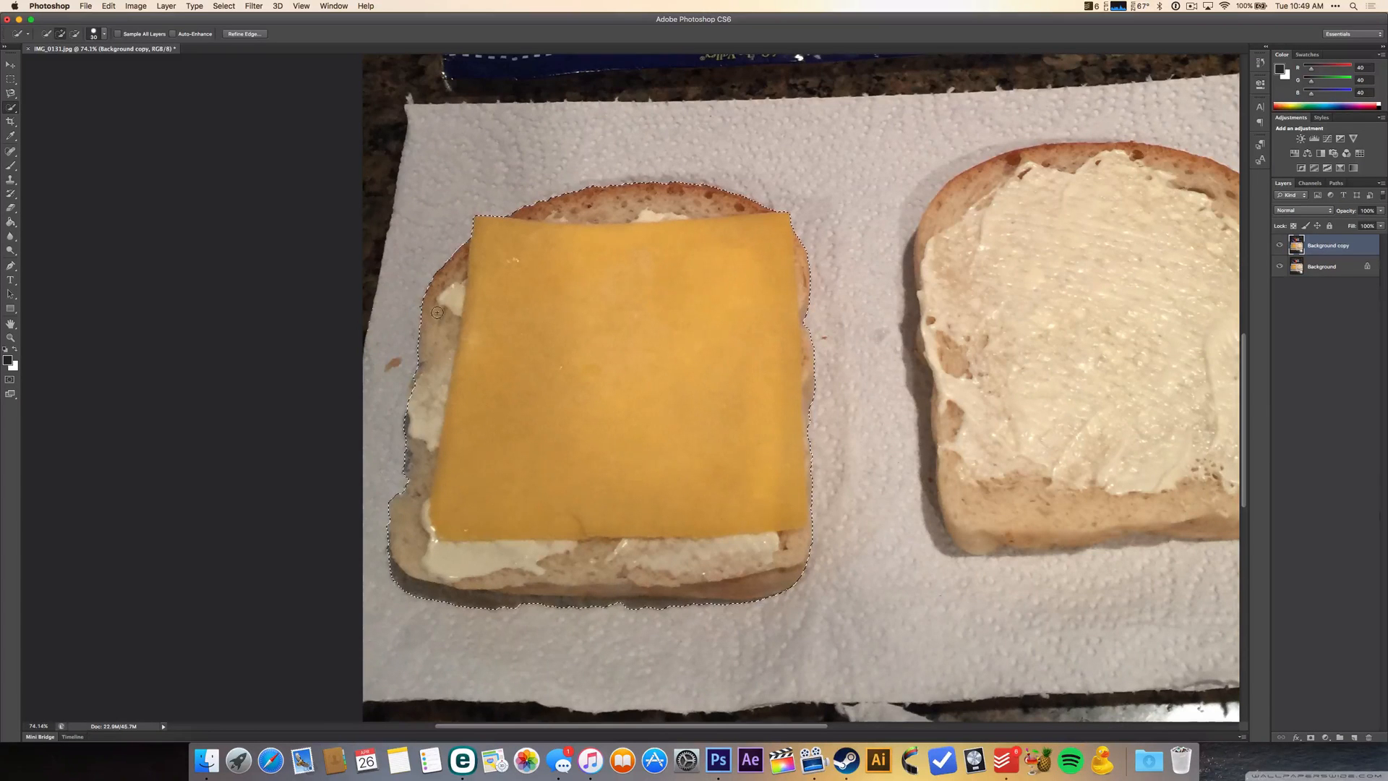
- Refine the edge of the slice selection by raising Smooth and setting Contrast to 30%
click(76, 34)
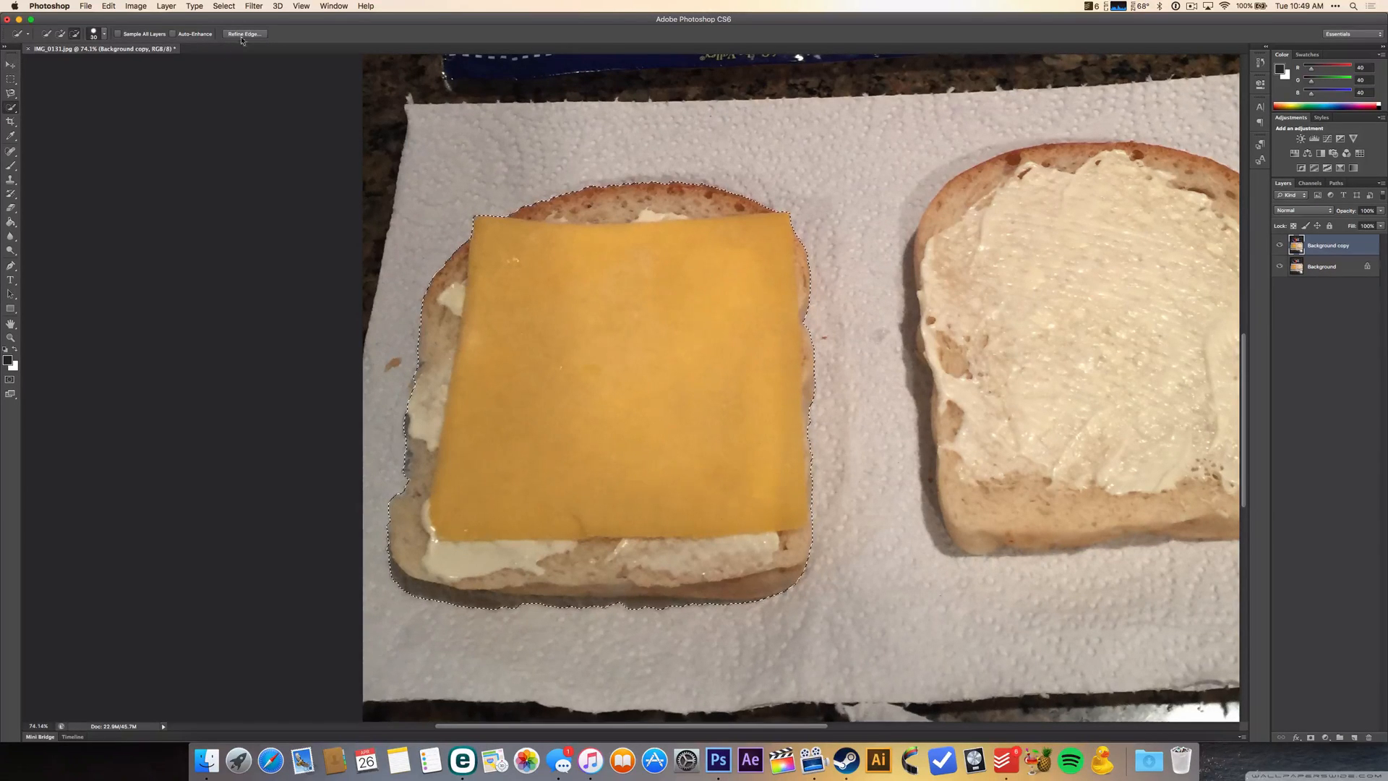
key(super+alt+r)
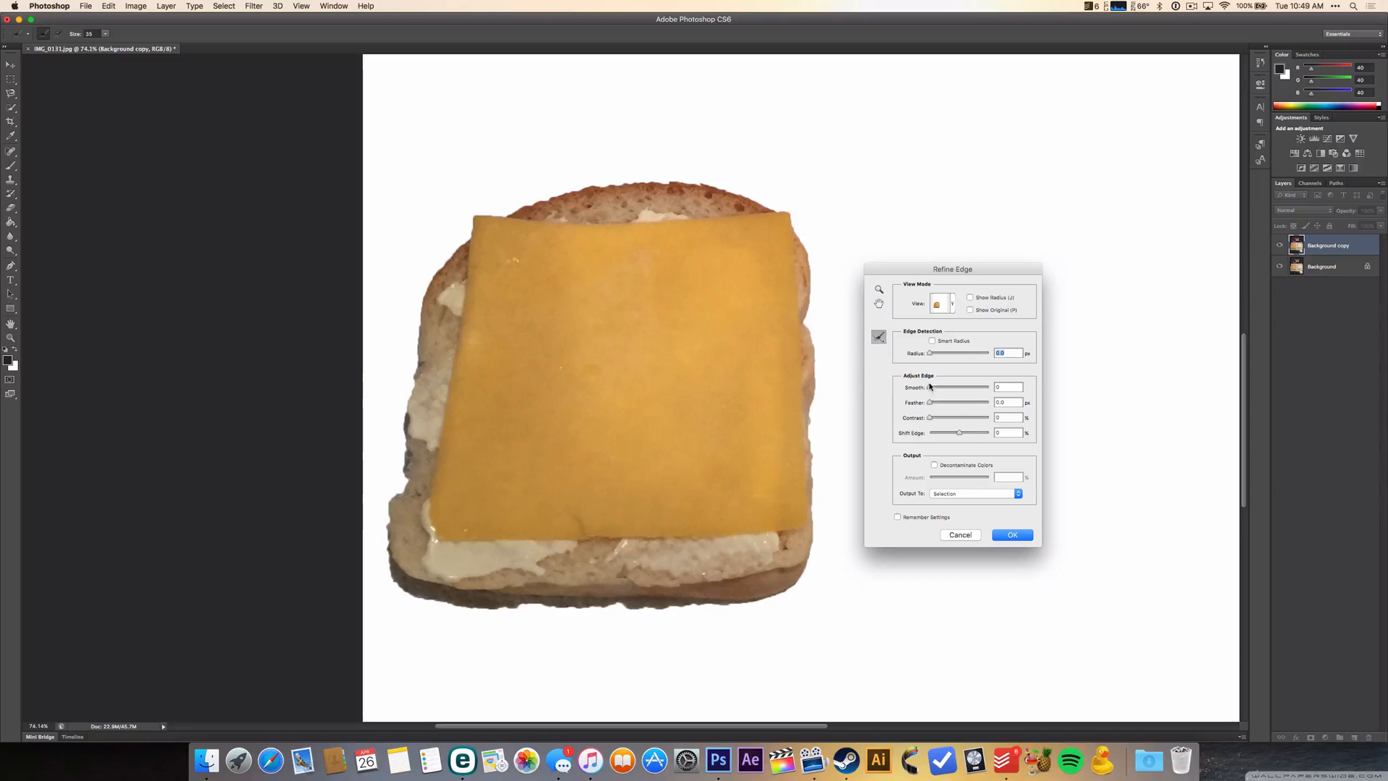
drag(930, 387, 994, 388)
drag(989, 388, 945, 420)
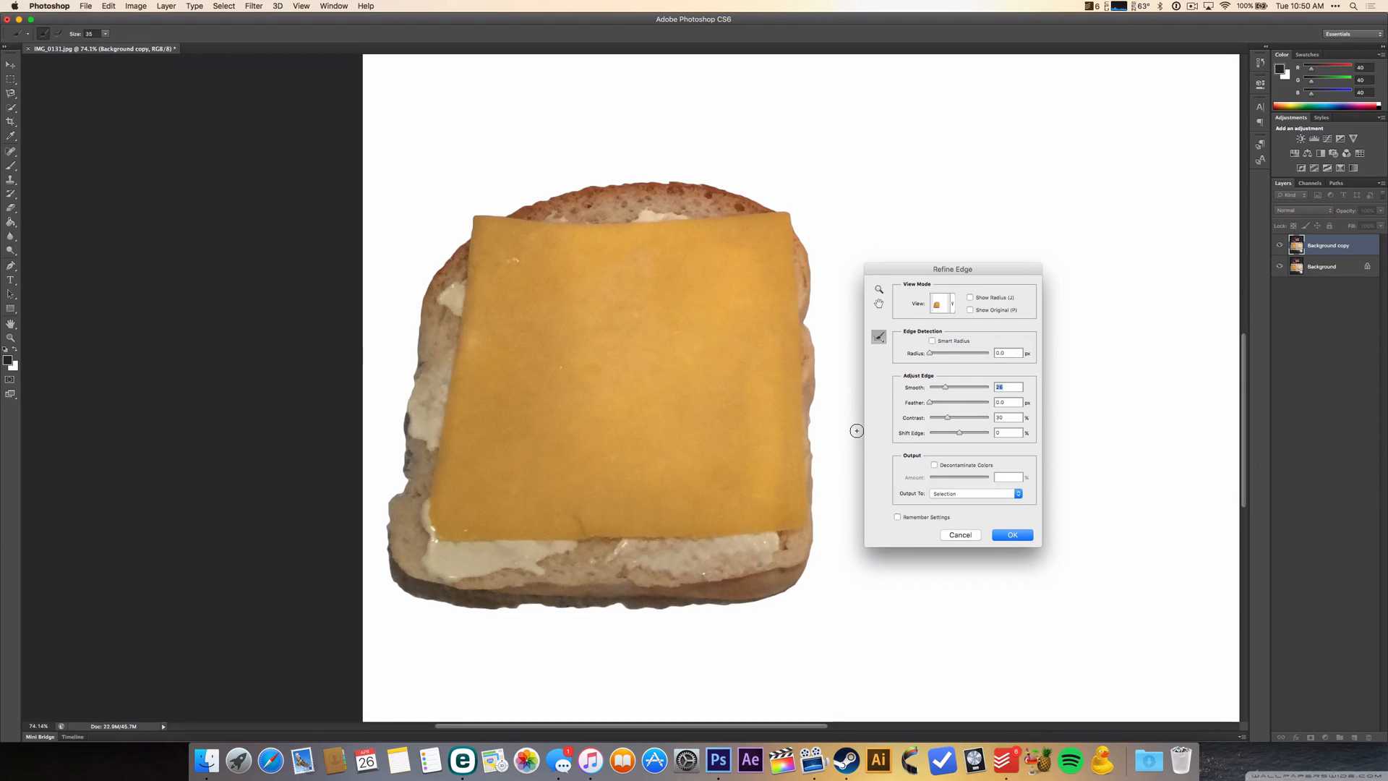
click(1016, 536)
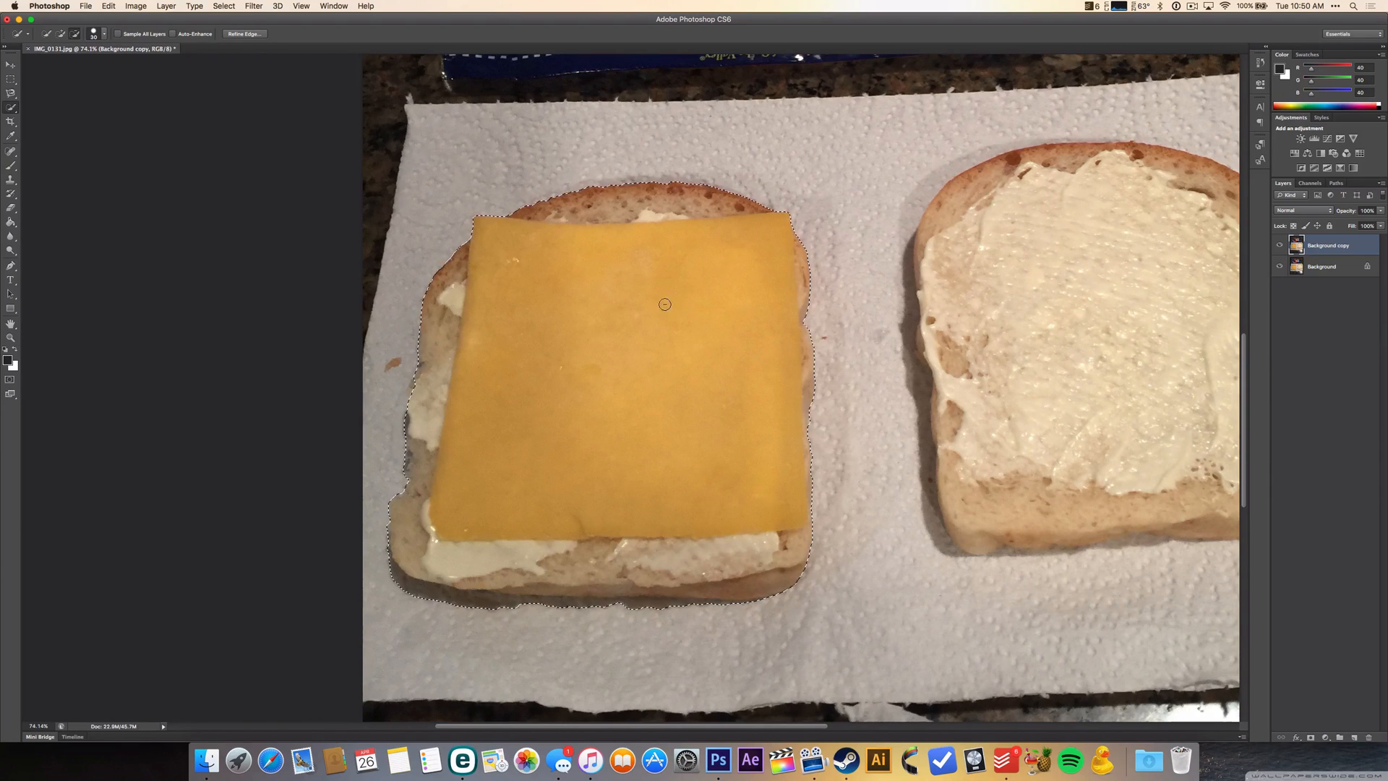
- Invert the selection so it covers everything except the cheese-topped slice
scroll(654, 297, down, 3)
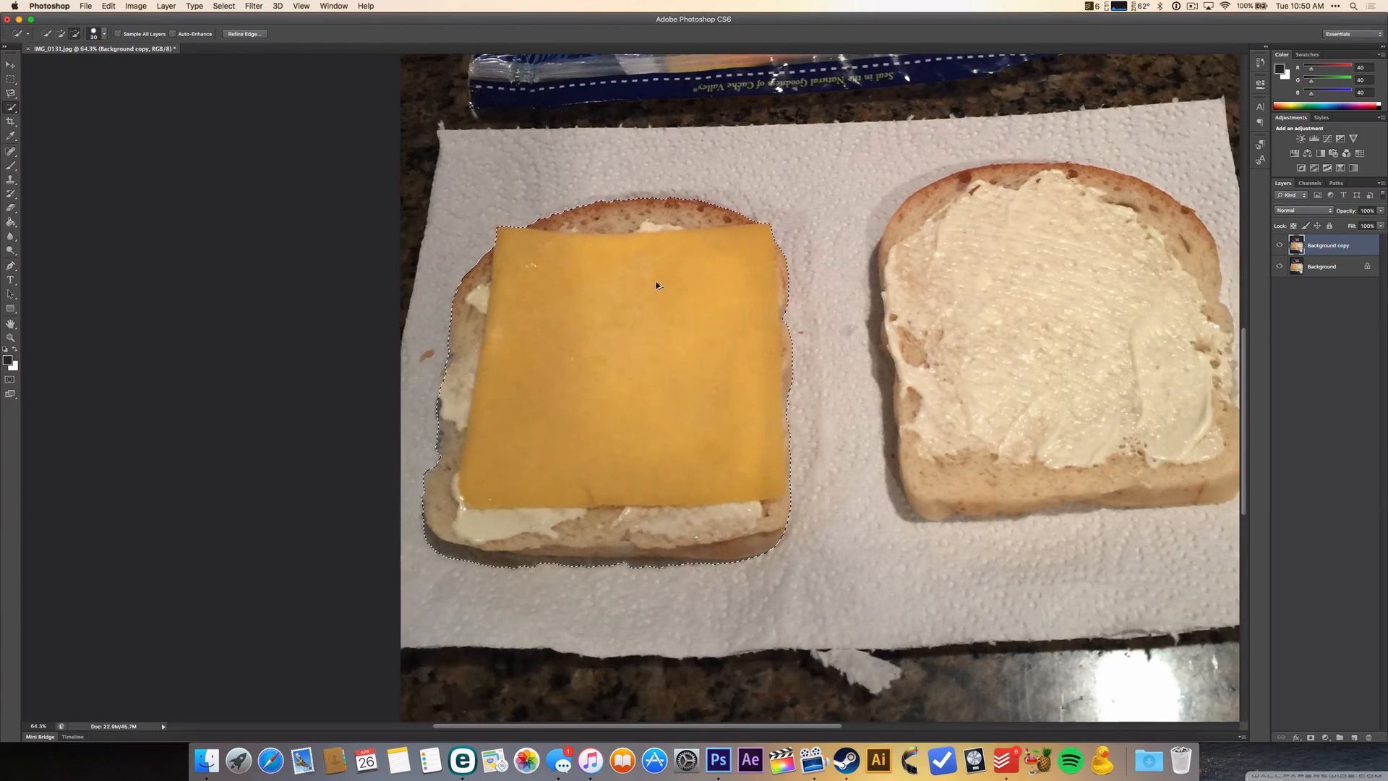
scroll(662, 282, down, 2)
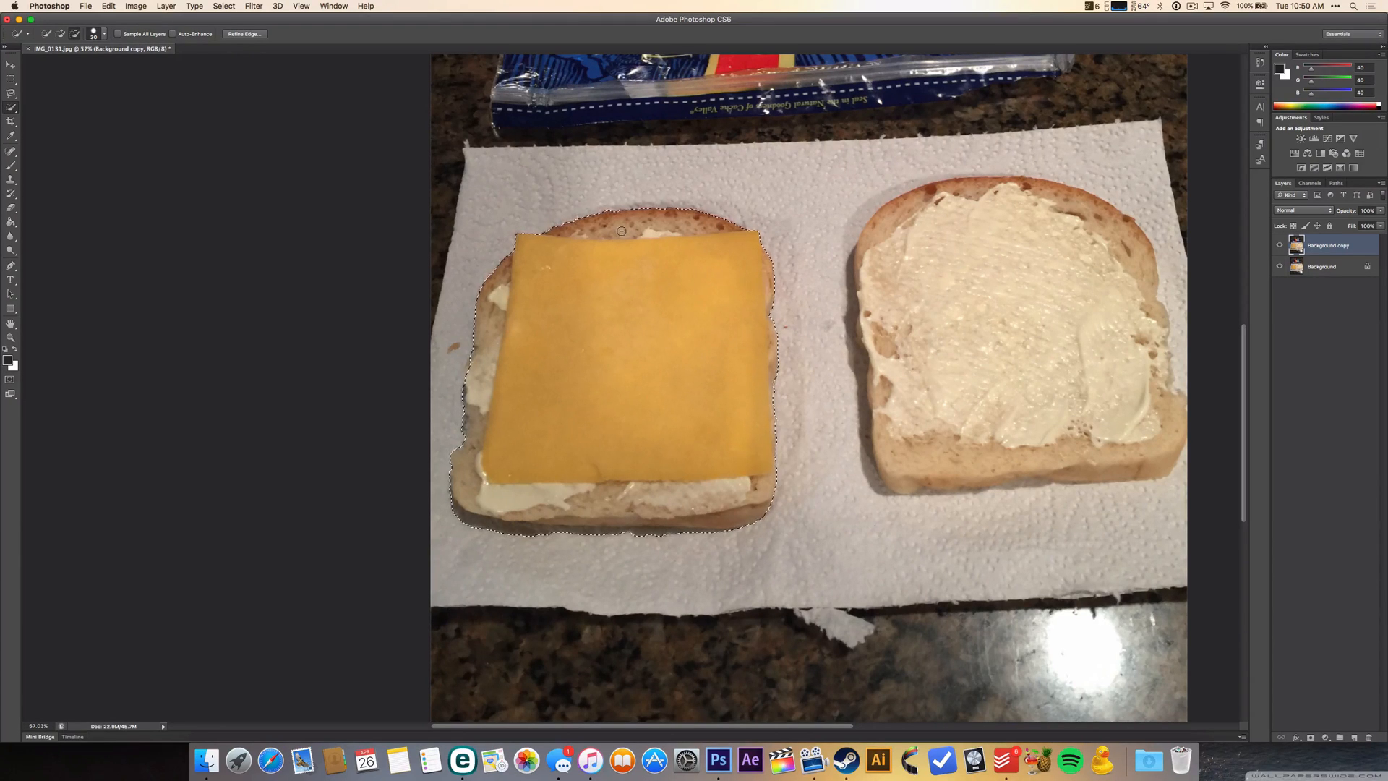
click(232, 8)
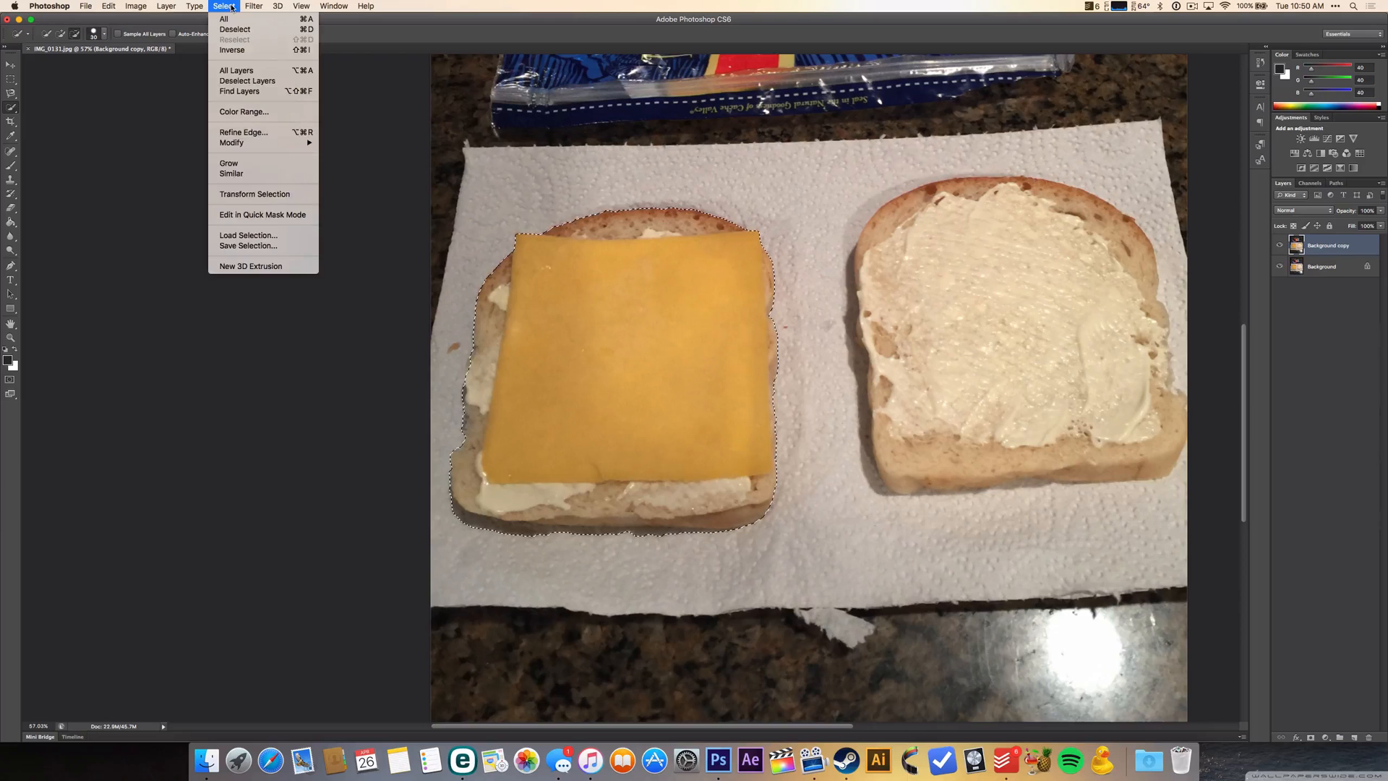
click(244, 51)
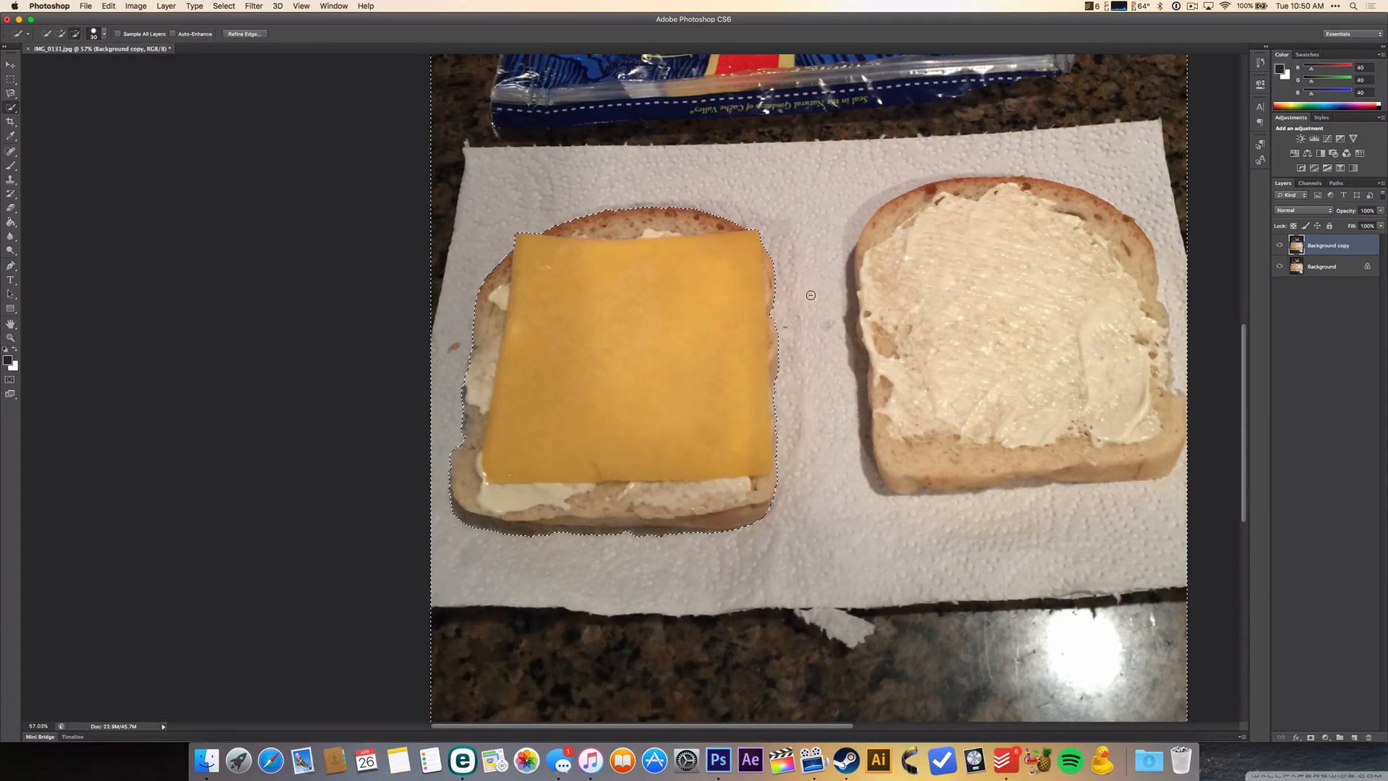
- Apply a Lens Blur to the selected surroundings of the slice, trying iris radii up to 100 and settling on 29
scroll(811, 295, up, 3)
scroll(762, 258, down, 3)
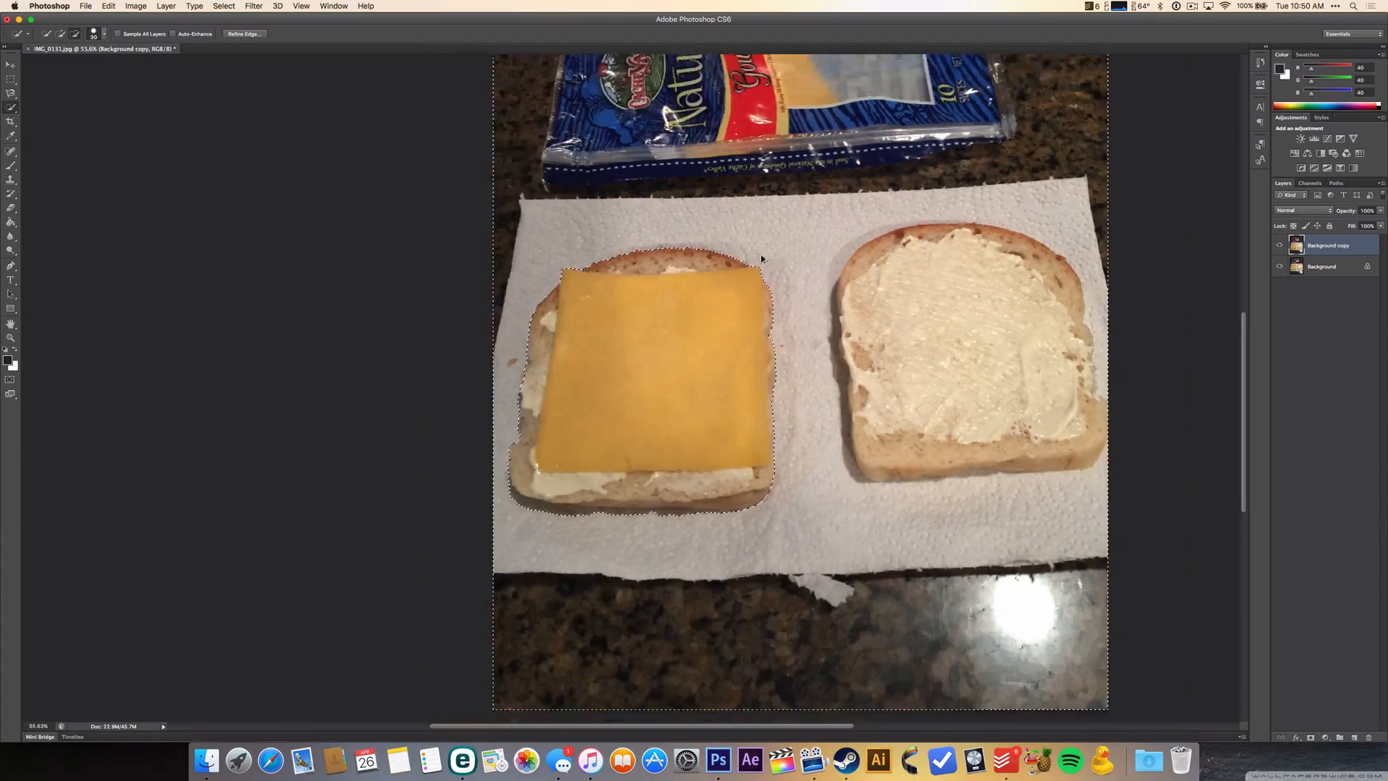
scroll(760, 254, down, 4)
scroll(505, 385, up, 6)
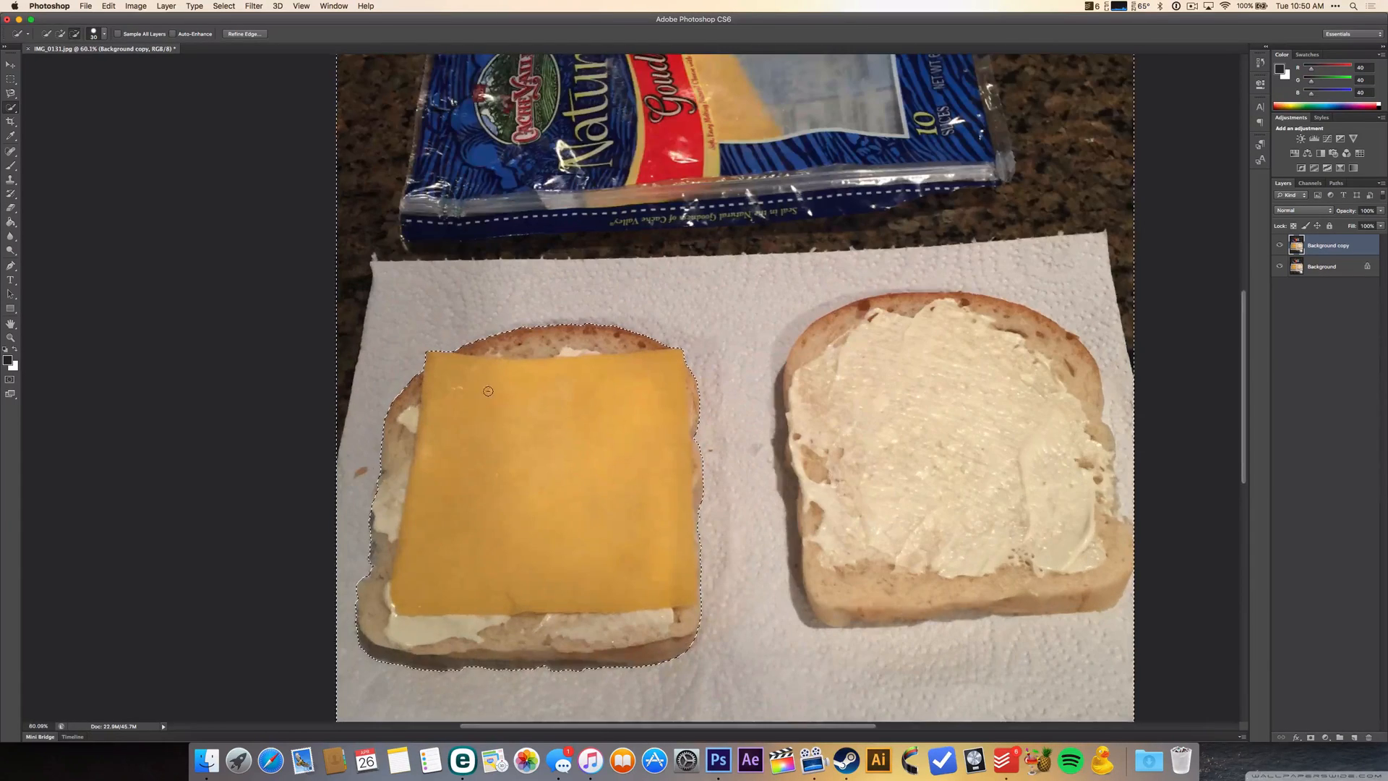
scroll(488, 390, down, 2)
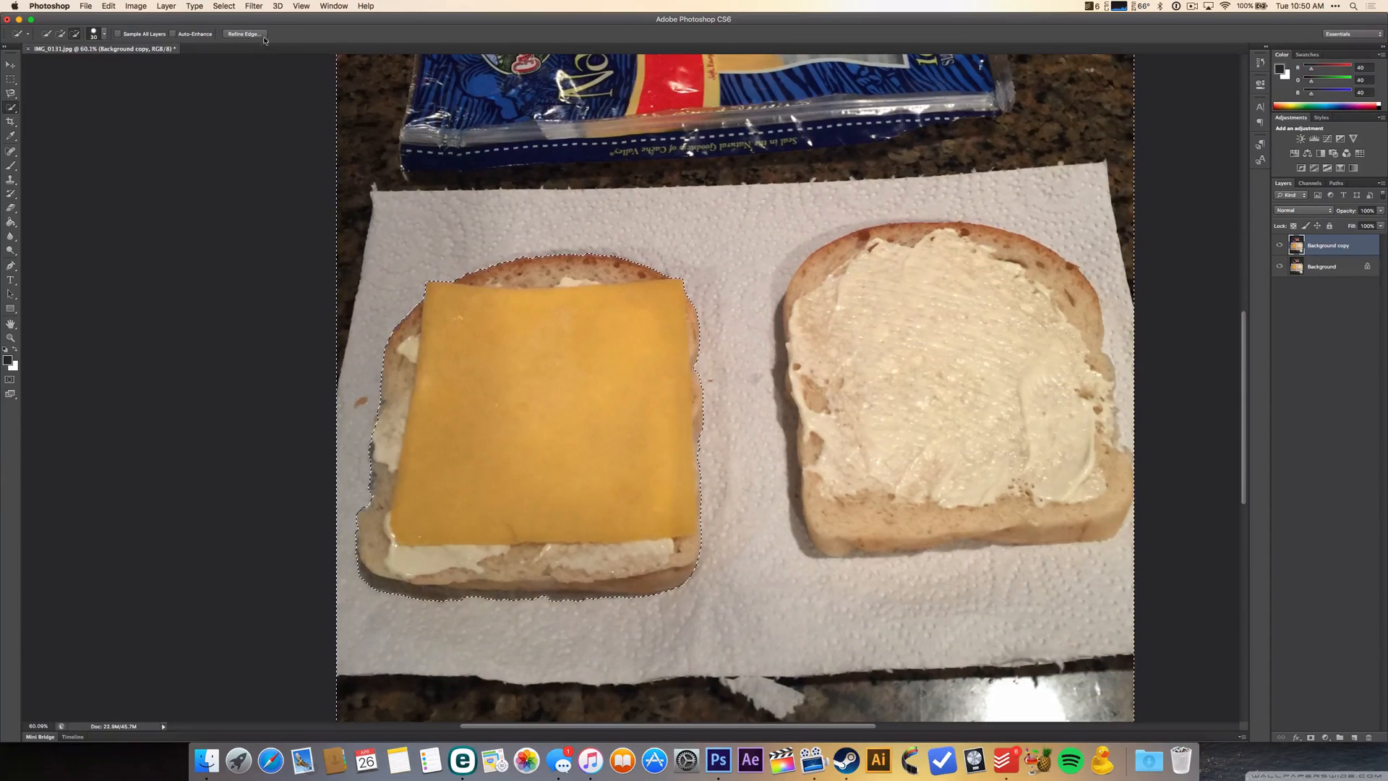
click(254, 7)
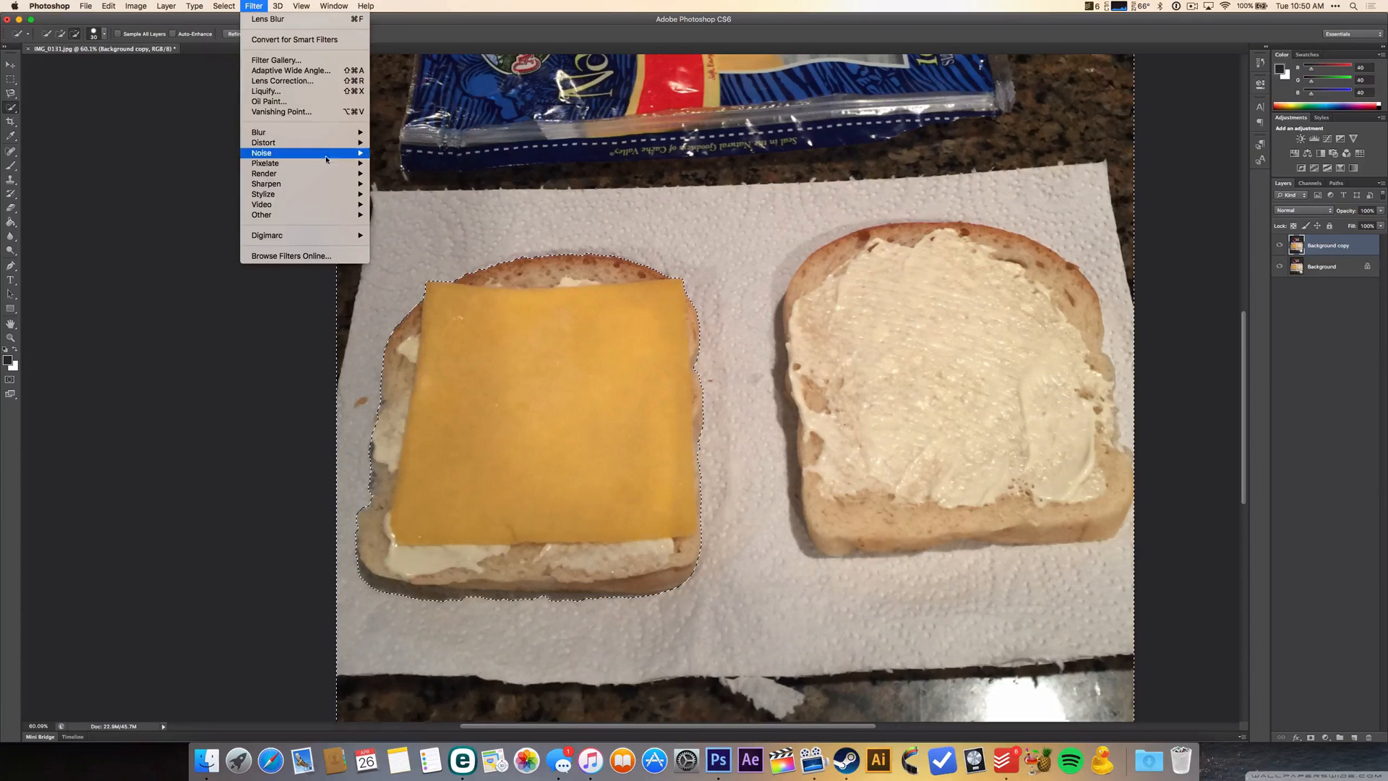
mouse_move(323, 133)
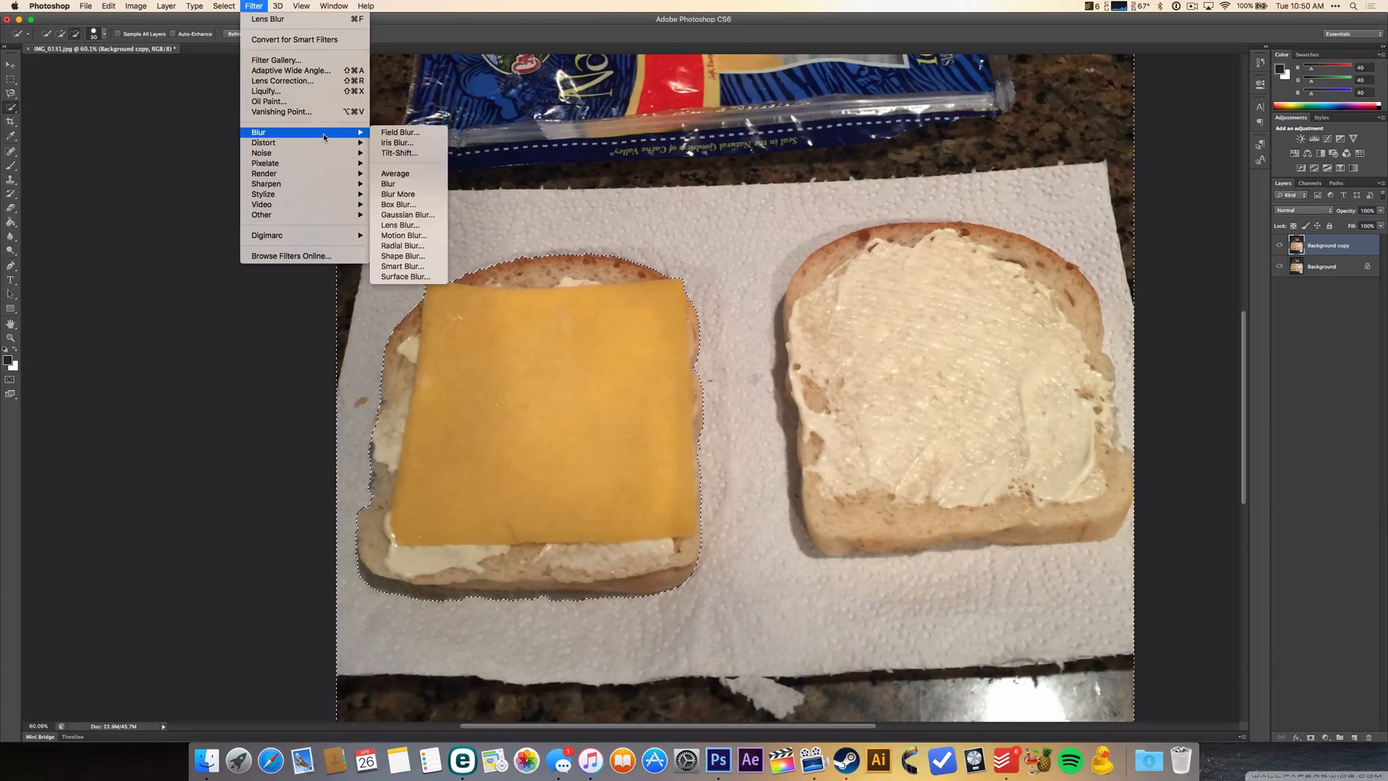
click(409, 227)
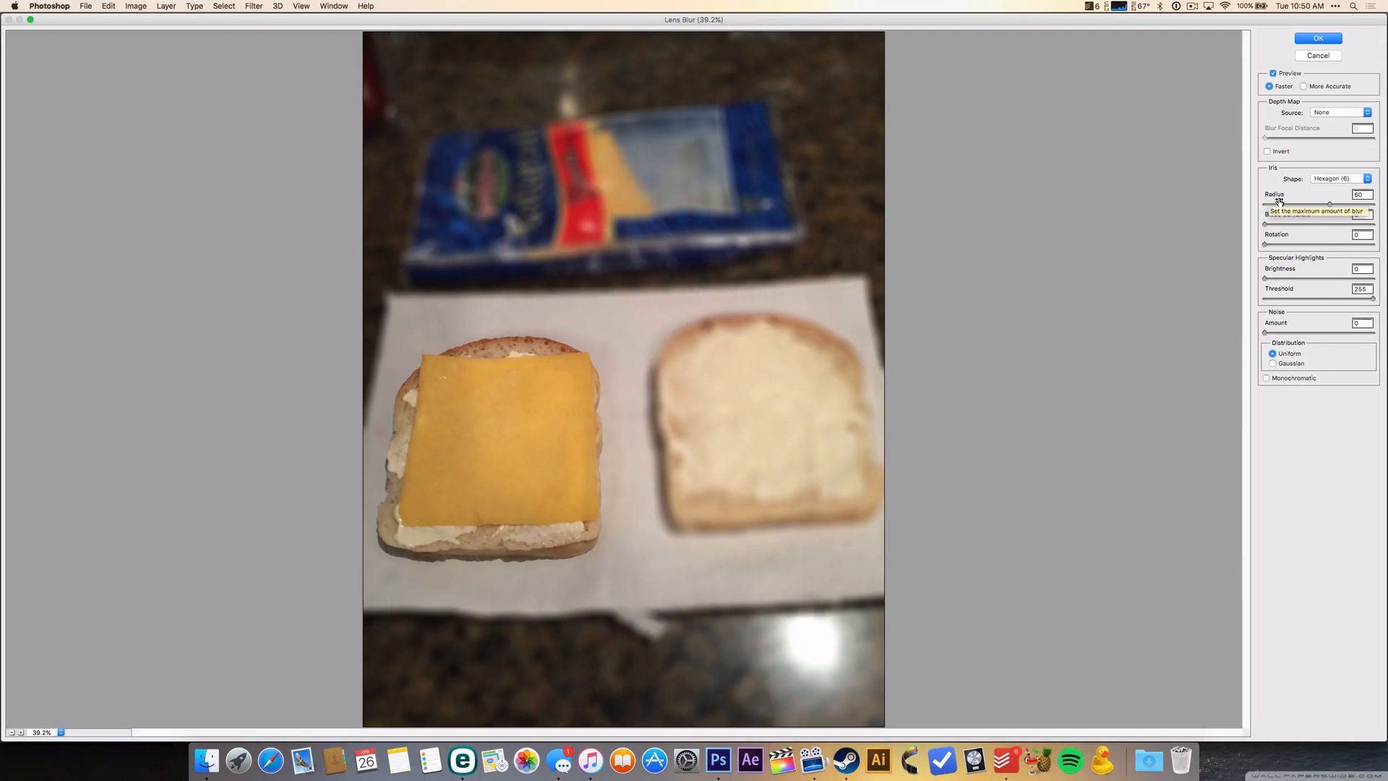
drag(1331, 207, 1261, 205)
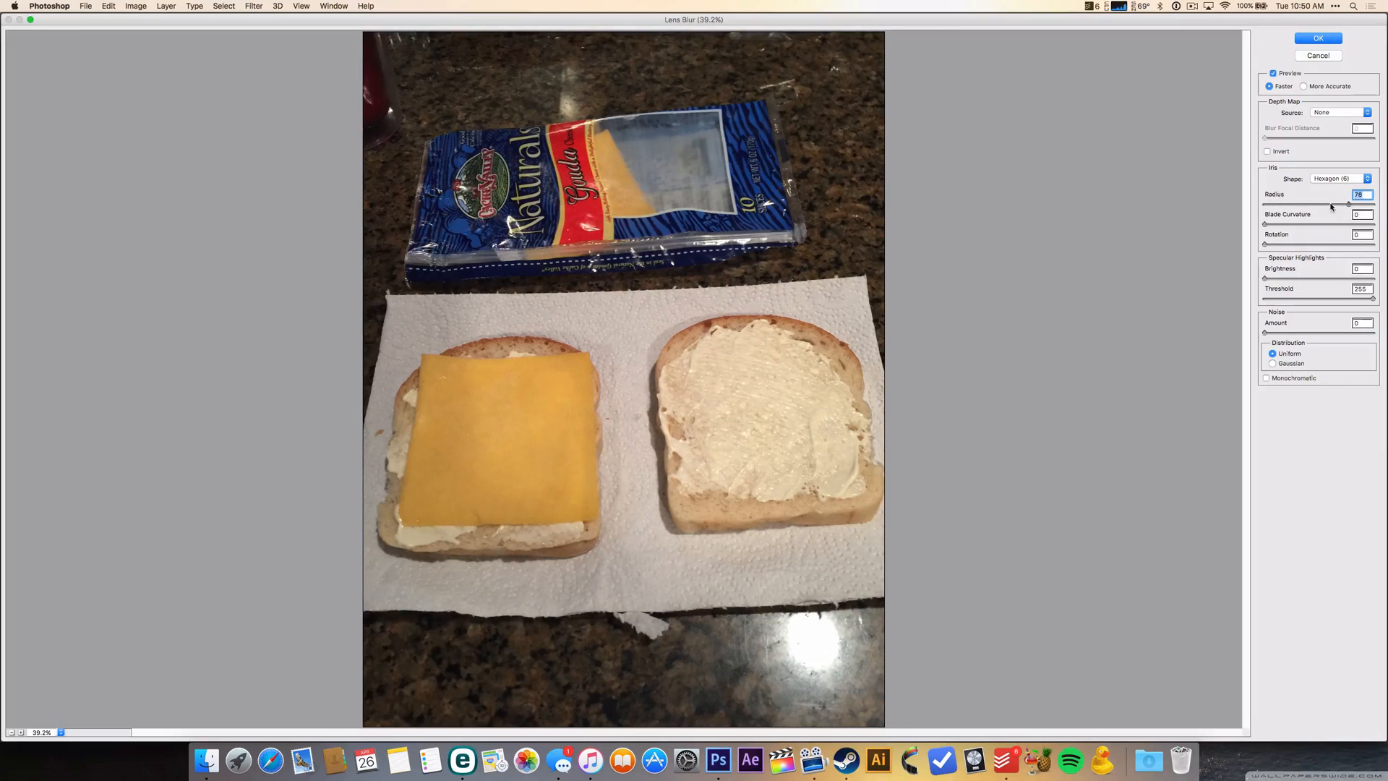
drag(1348, 206, 1376, 208)
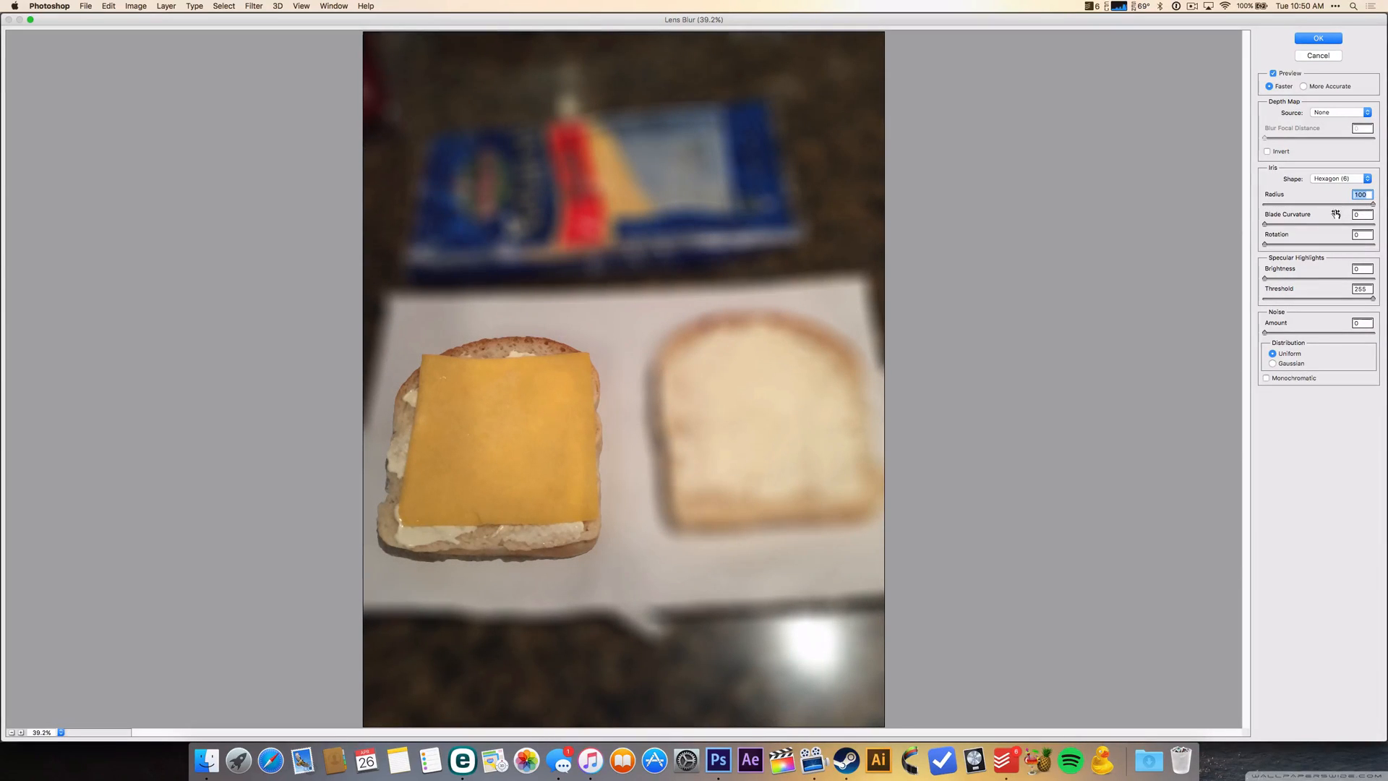
drag(1355, 204, 1295, 205)
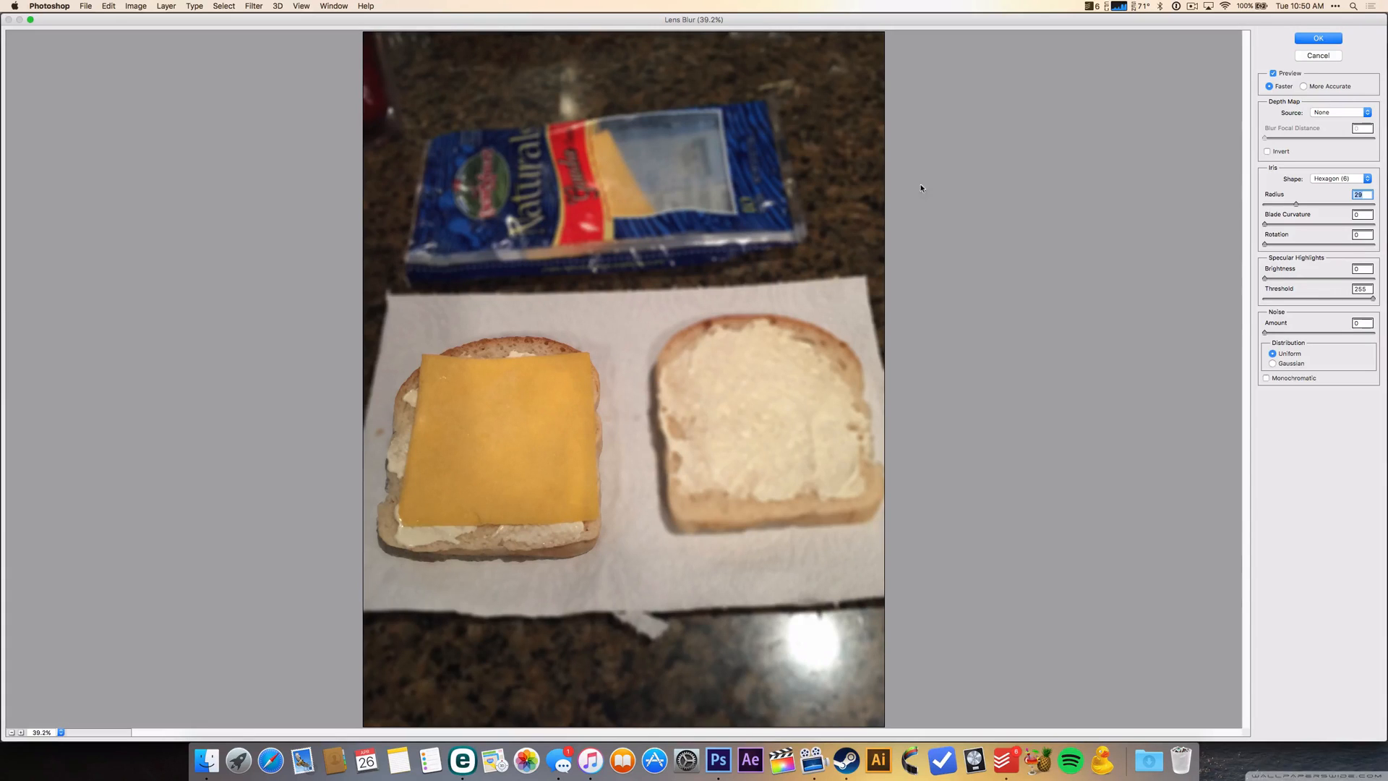
click(1328, 42)
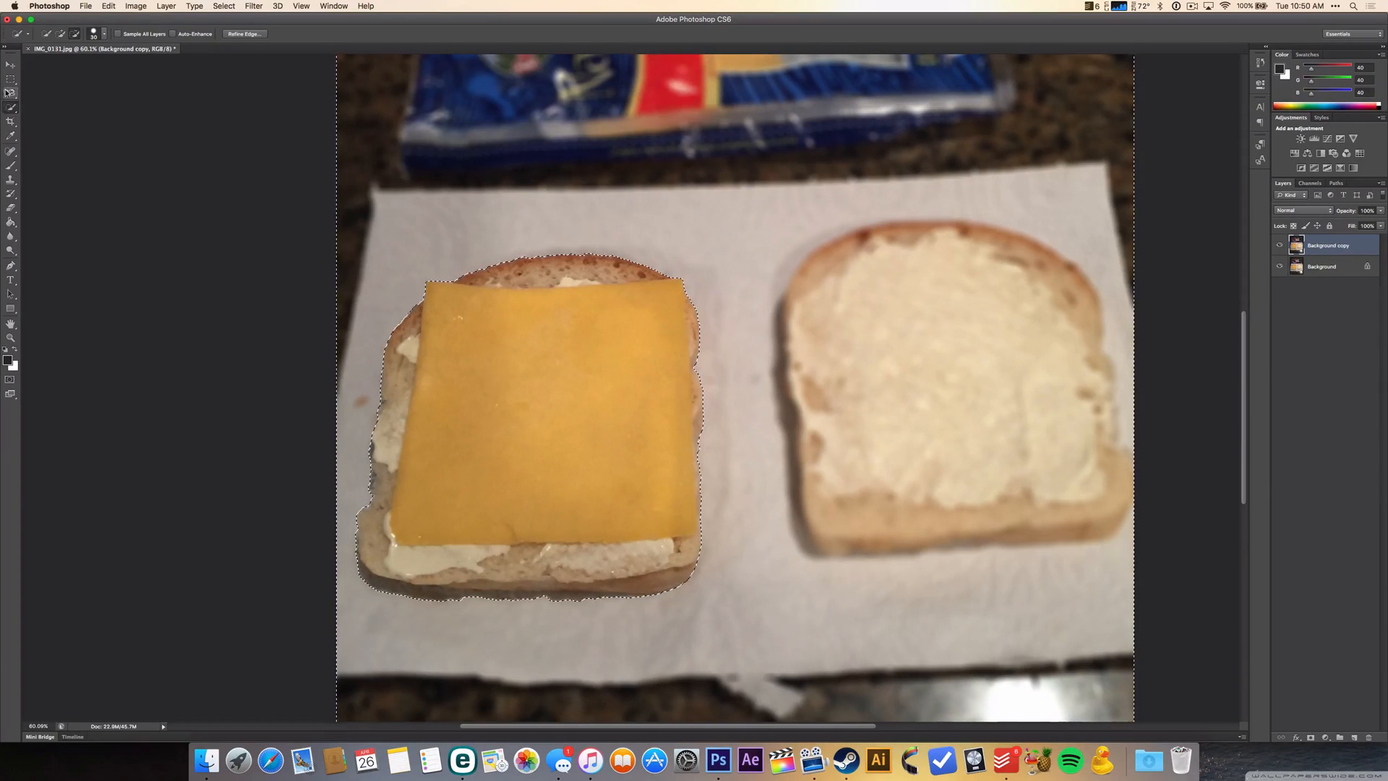
- Switch to the Move tool and deselect the blurred surroundings of the cheese-topped slice
click(10, 64)
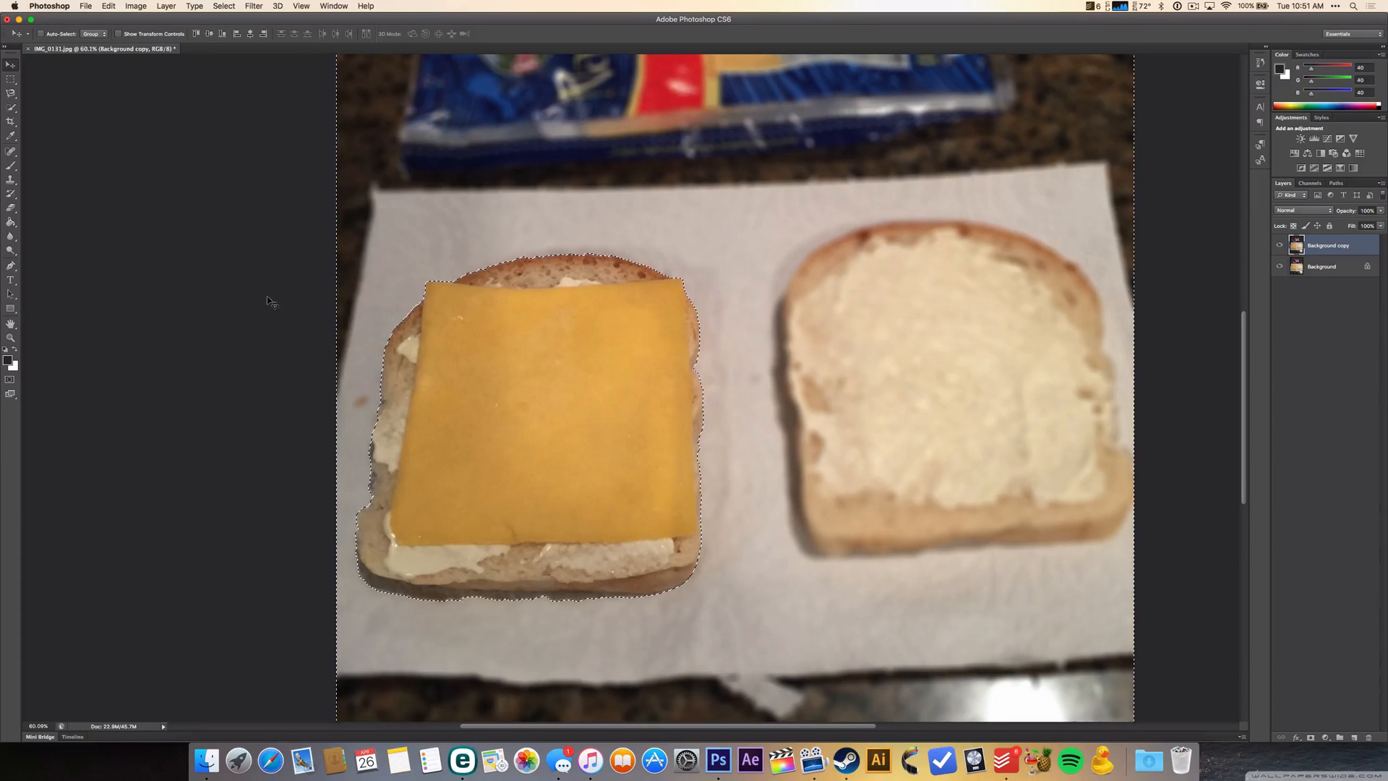
scroll(271, 301, down, 2)
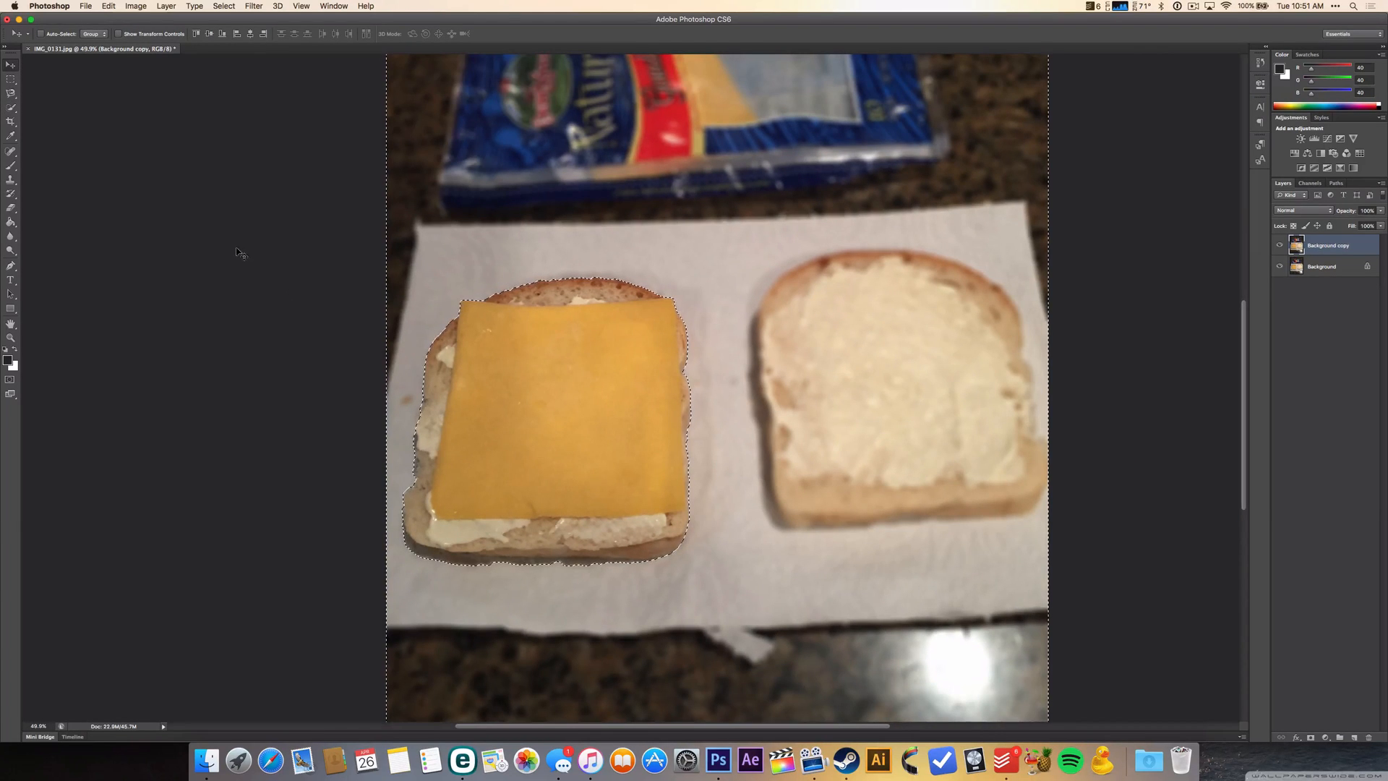
click(224, 6)
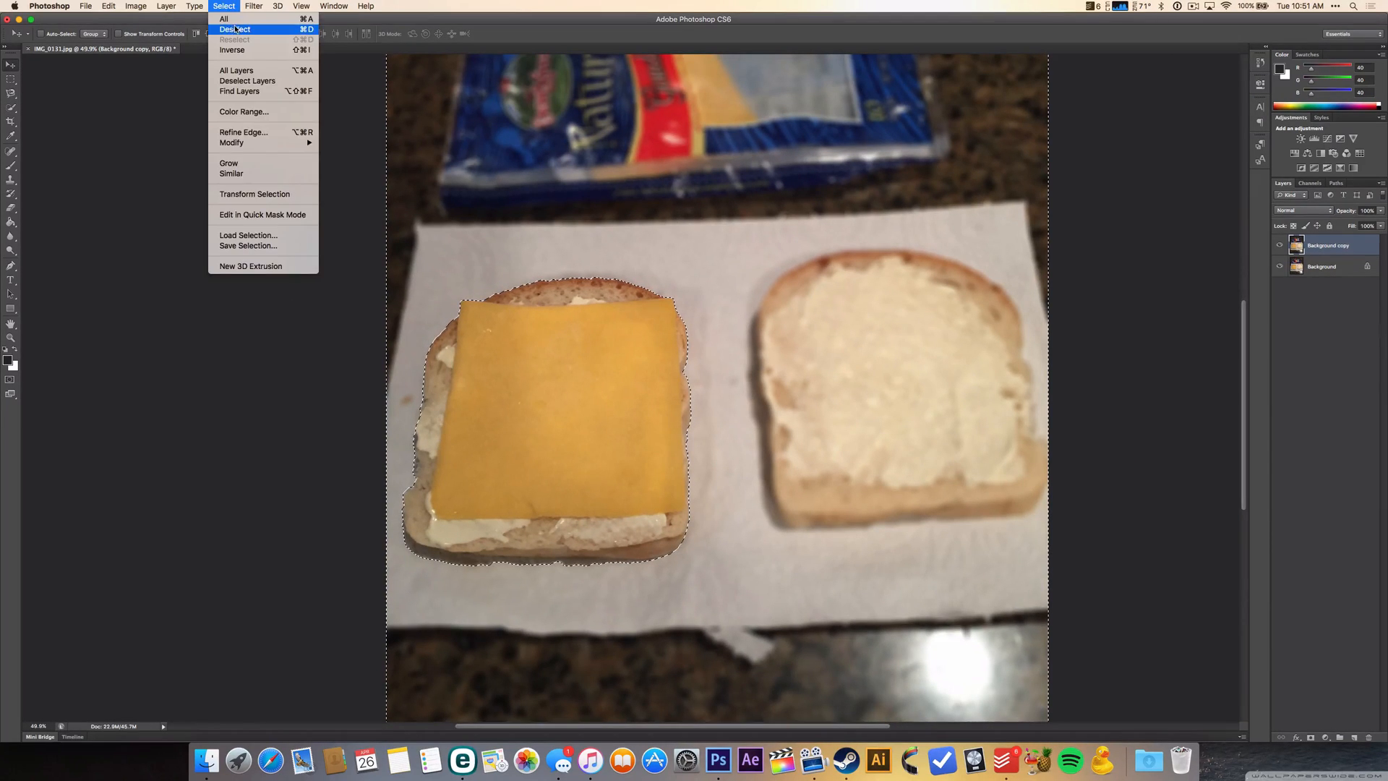
click(307, 33)
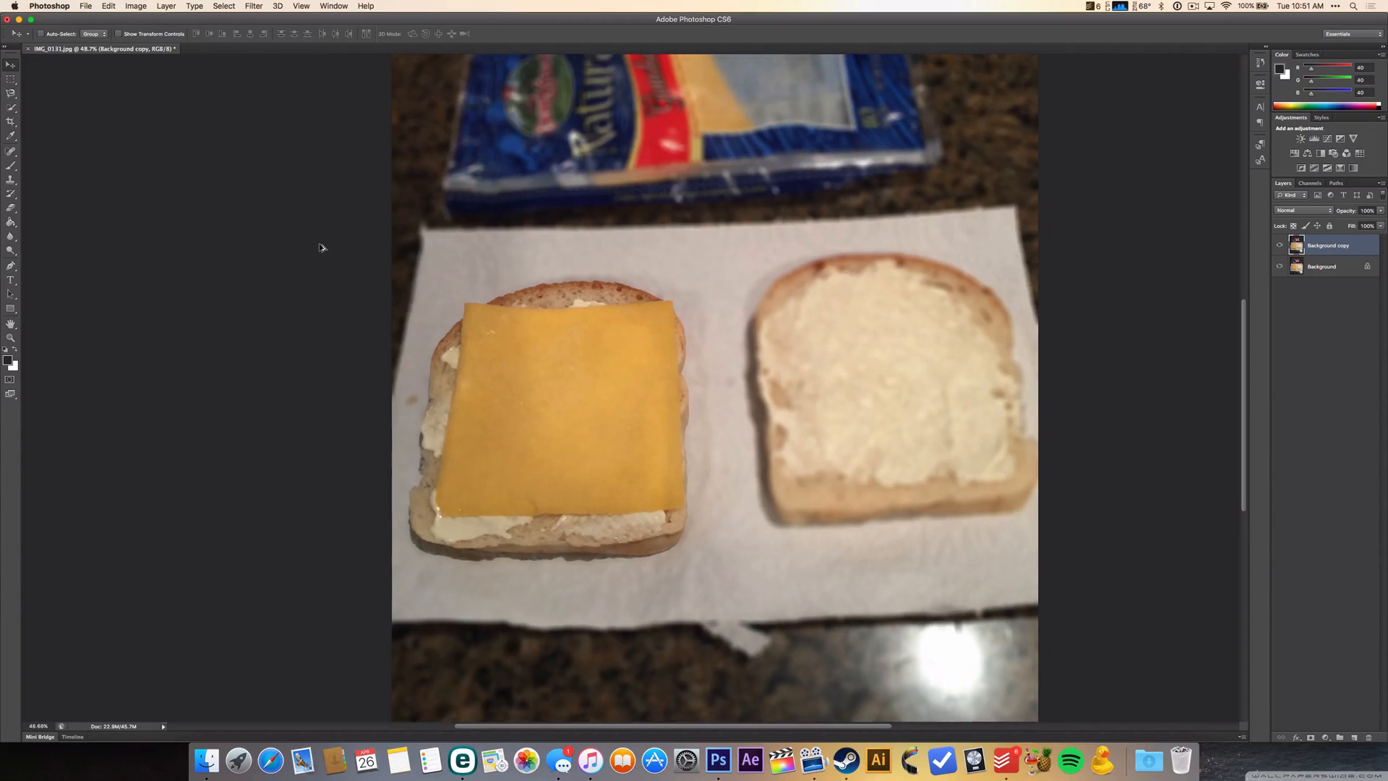
scroll(322, 247, down, 3)
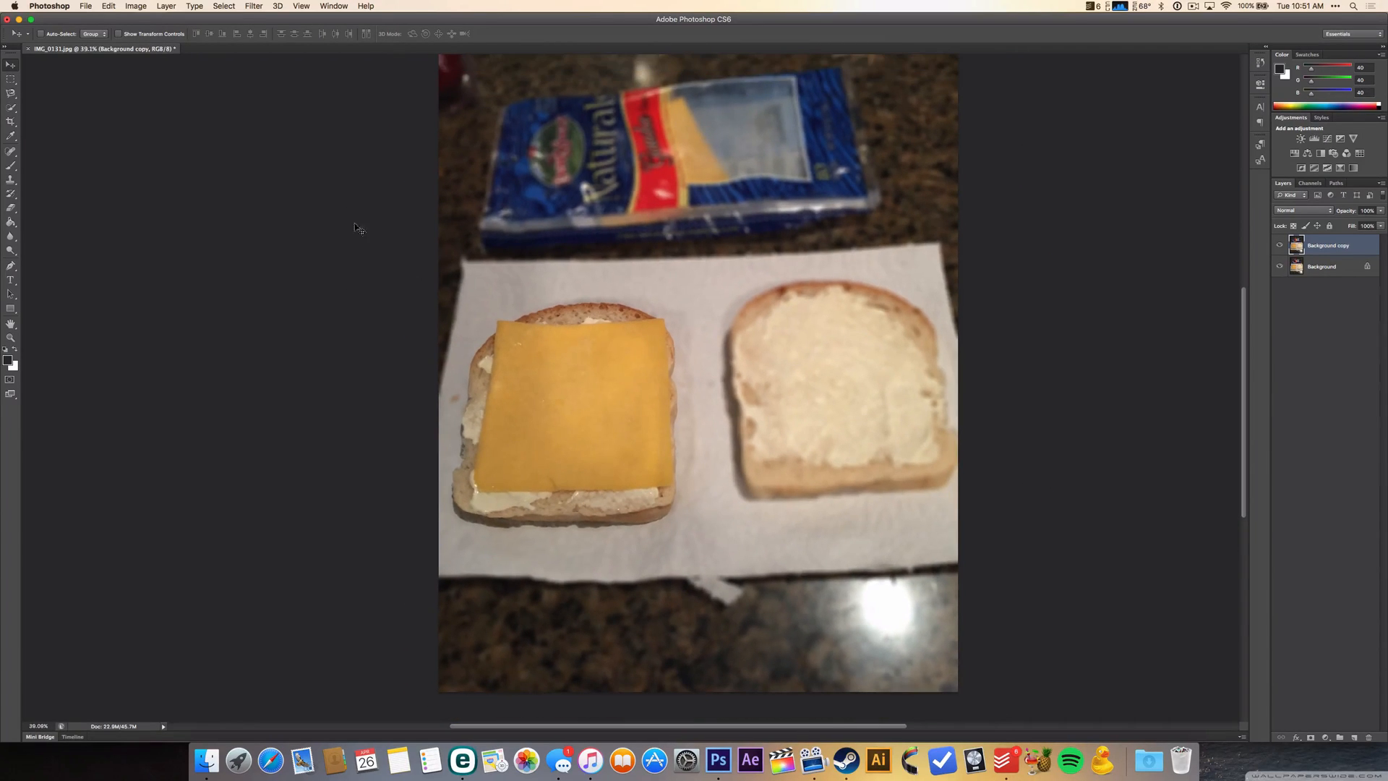